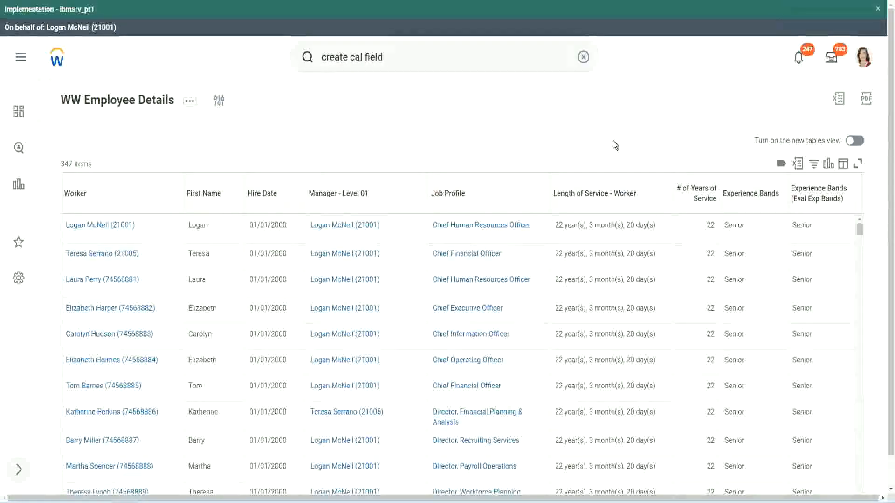
Search for "create calc field" and open the Create Calculated Field task.
click(776, 221)
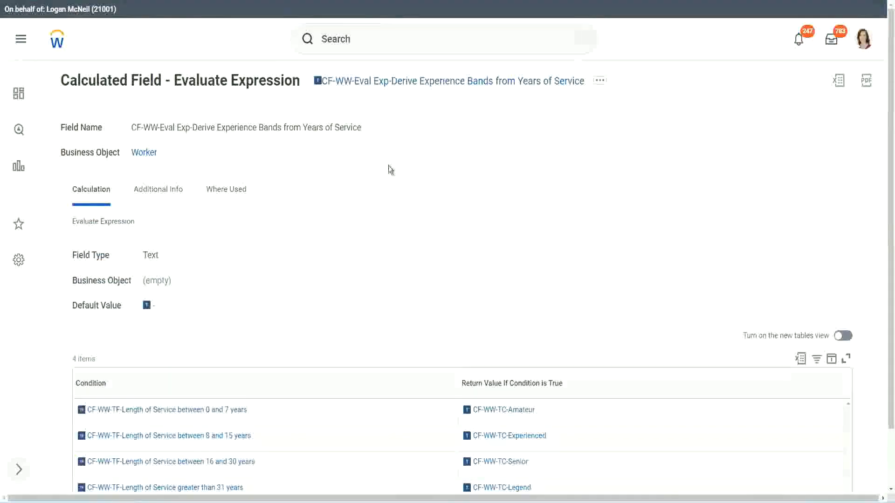
right_click(390, 86)
click(421, 140)
click(357, 49)
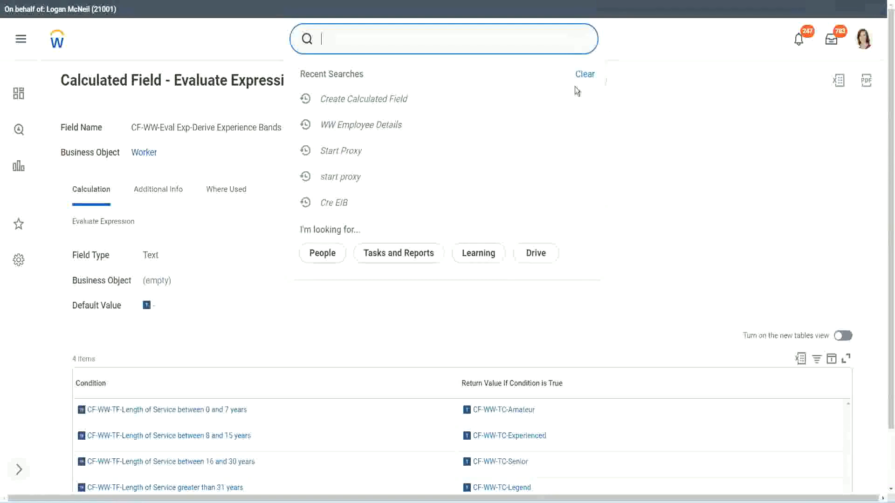
click(354, 35)
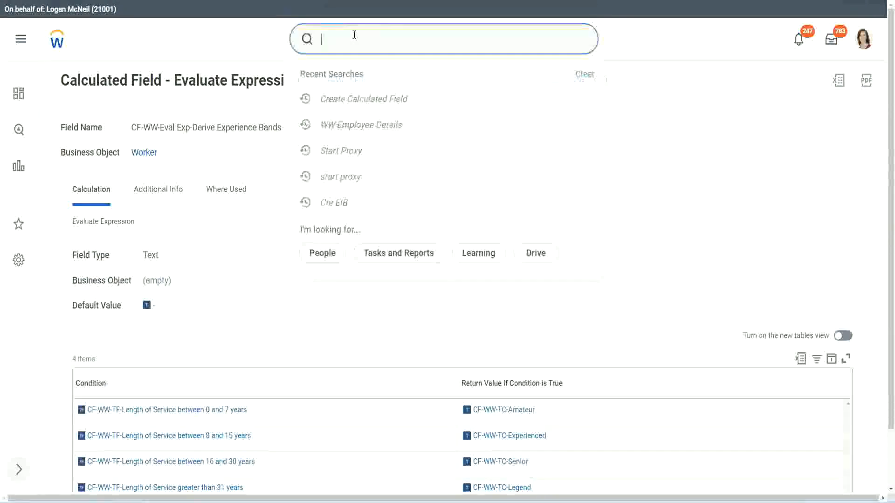
text(create calc)
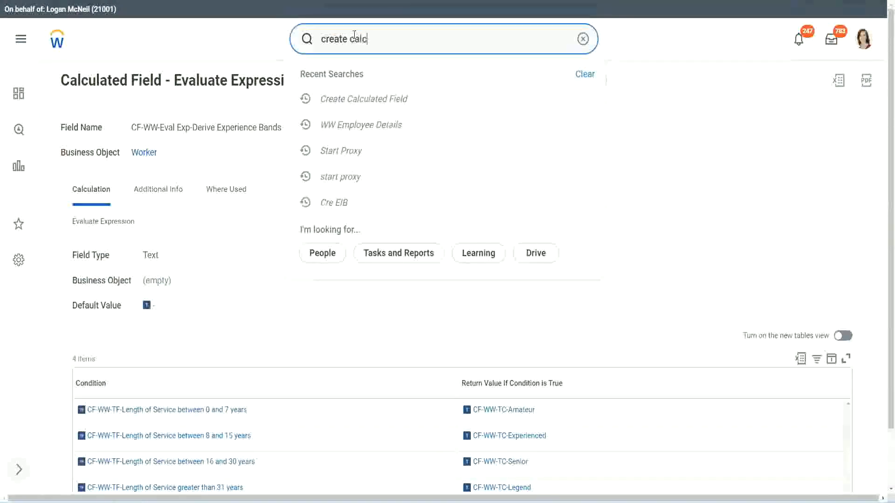
text( field)
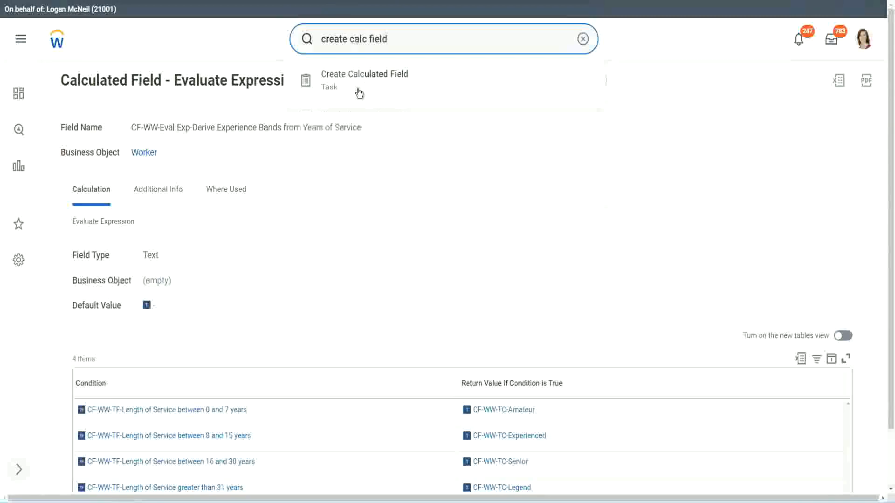
click(369, 86)
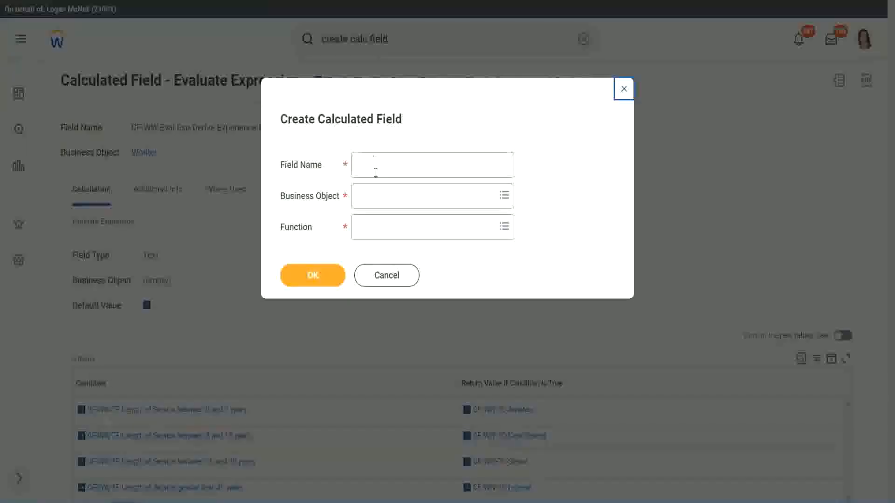
Name the new calculated field "CF-WW-LRB-Identify Experience Bands from years of Service".
click(377, 167)
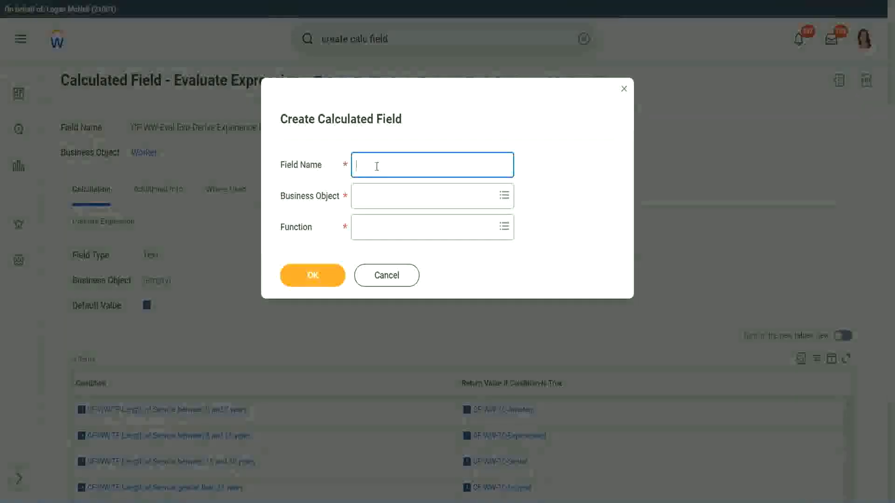
text(CF)
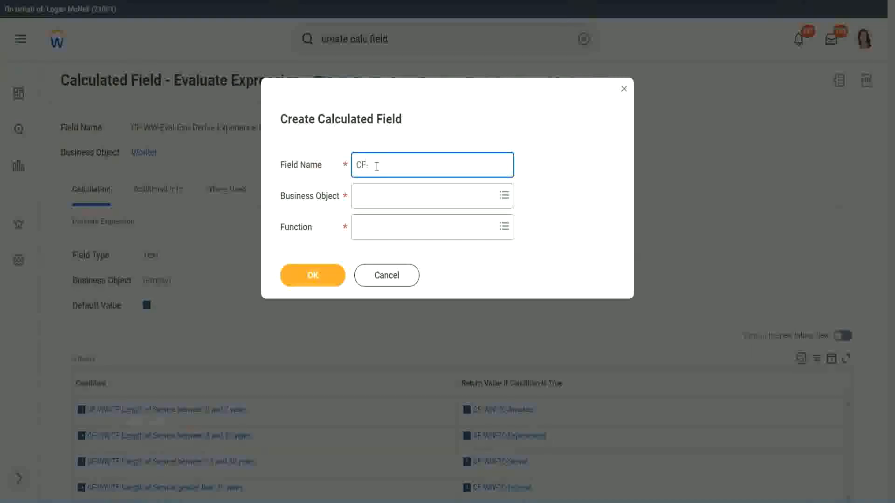
text(-WW)
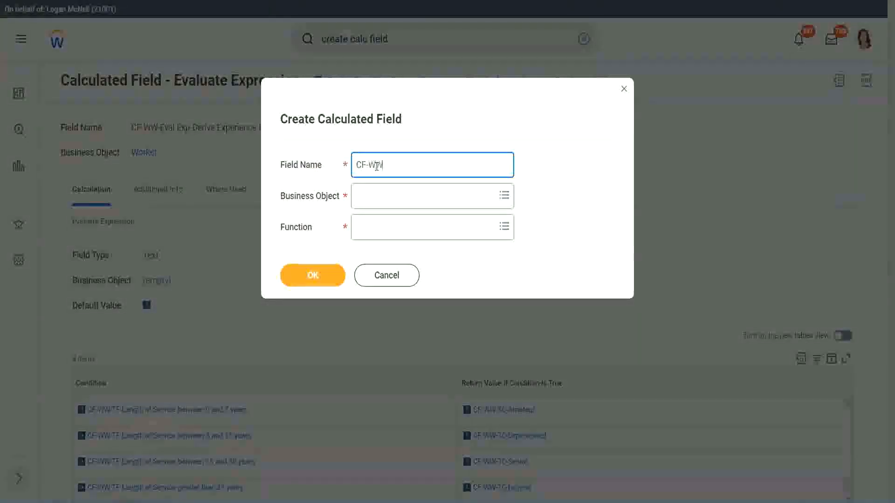
text(-LRB)
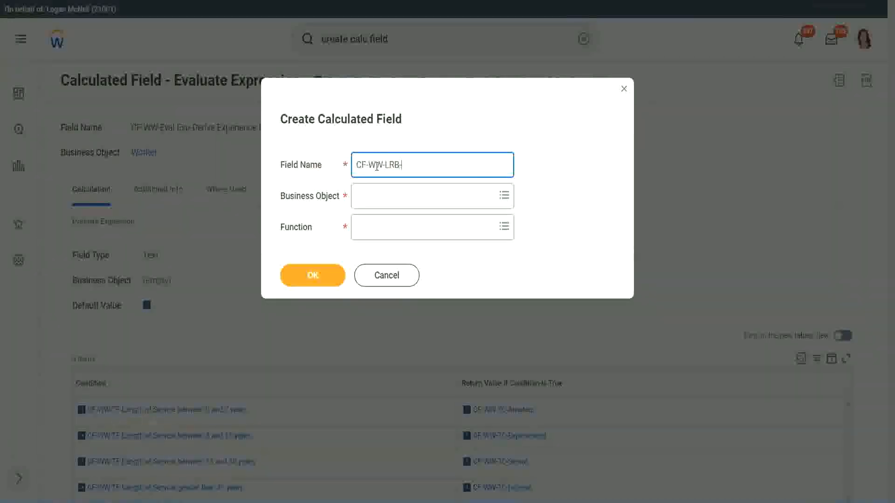
text(-)
text(Identify Exe)
key(BackSpace)
text(perience)
key(BackSpace)
key(BackSpace)
text(ce Bands fro)
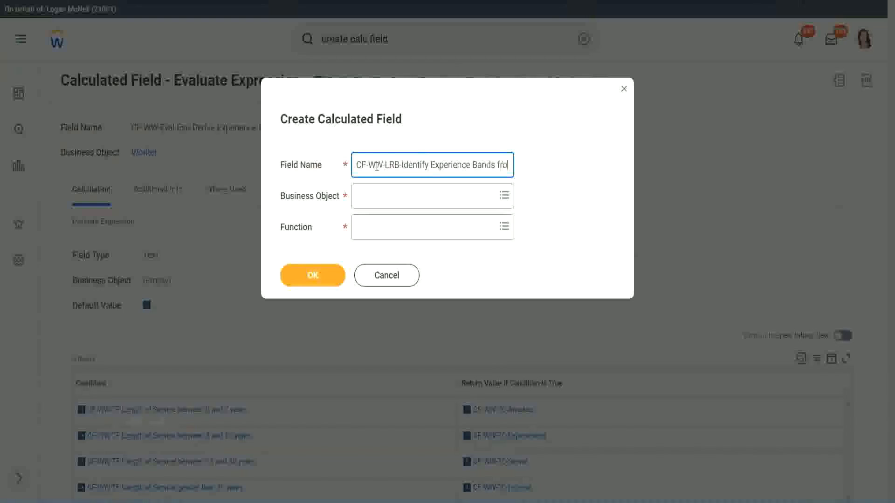
text(m years of Service)
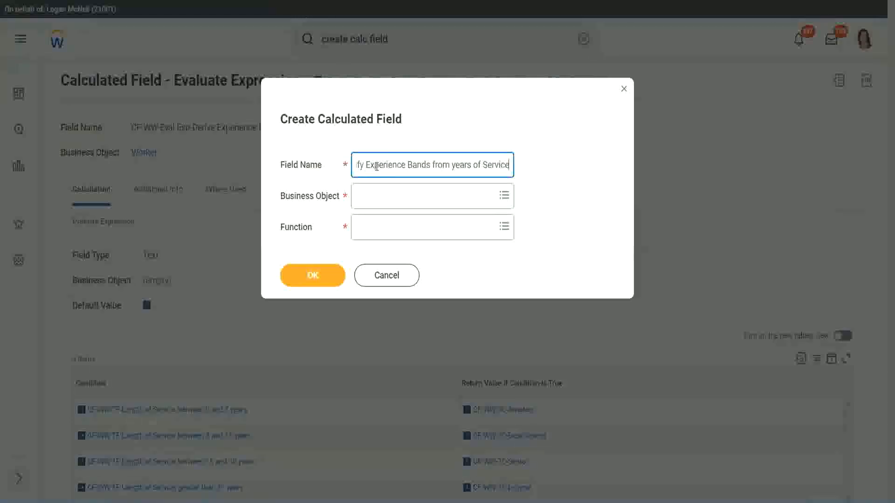
key(Tab)
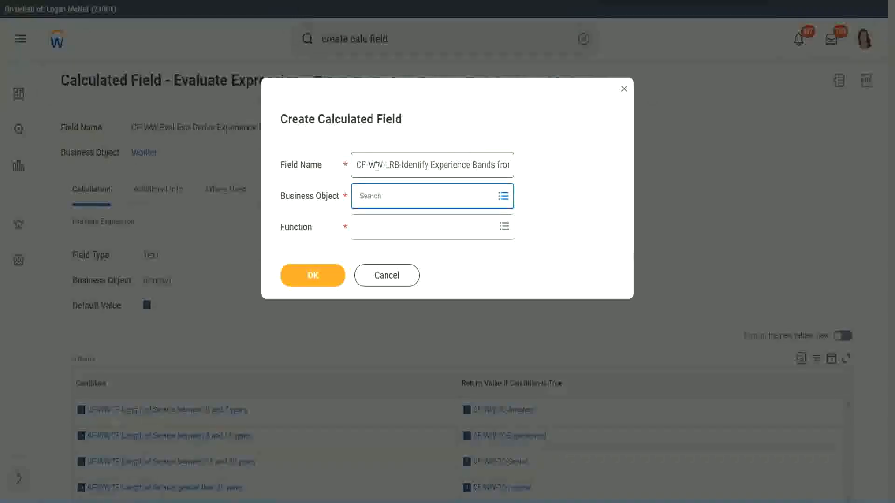
Assign the Worker business object and the Lookup Range Band function to the calculated field, and continue to its definition.
text(worker)
key(Return)
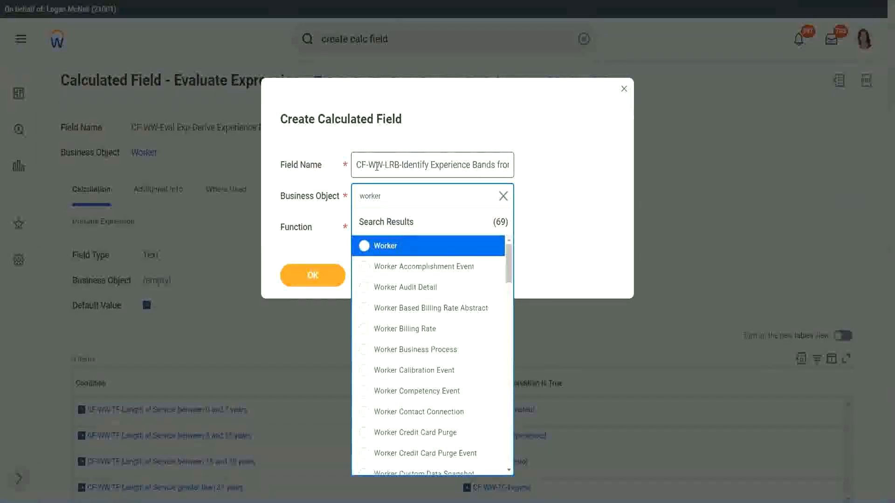
key(Return)
key(Tab)
text(lrb)
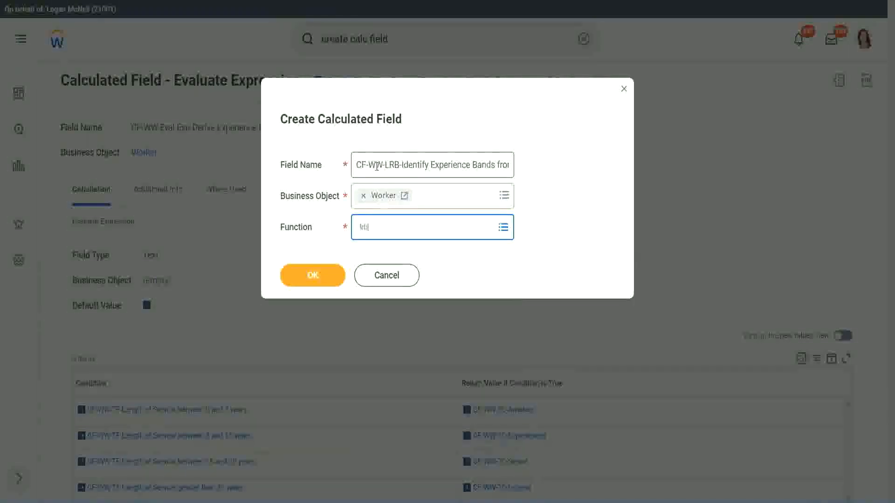
key(Return)
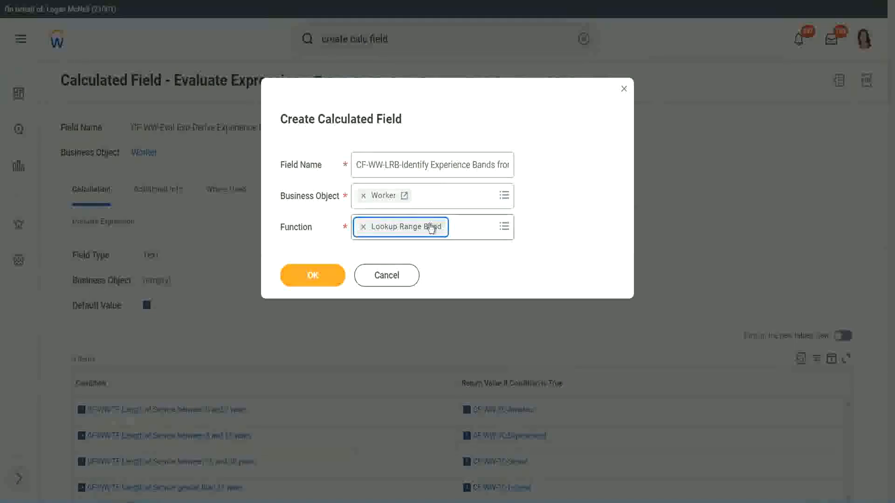
click(322, 276)
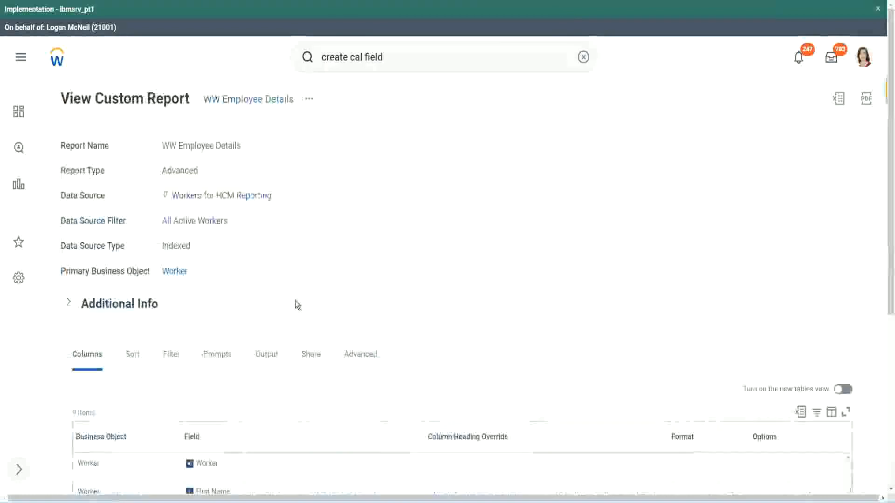
Copy the field name "CF-WW-Convert Text To Number-Number of Years from Length of Service" from the WW Employee Details report and use it as the source field.
scroll(299, 303, down, 5)
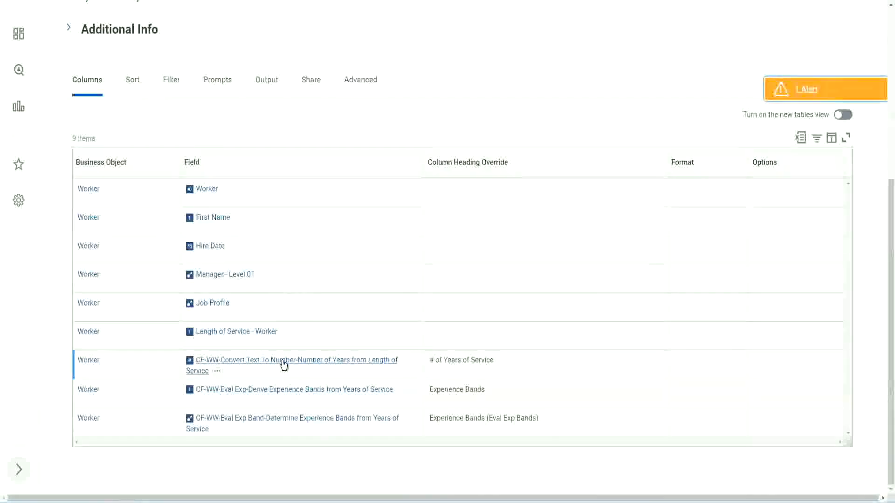
right_click(283, 366)
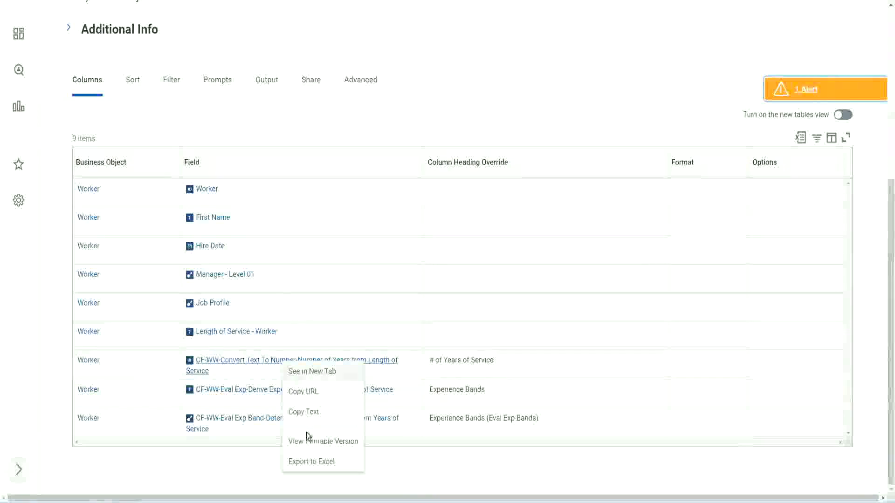
click(303, 412)
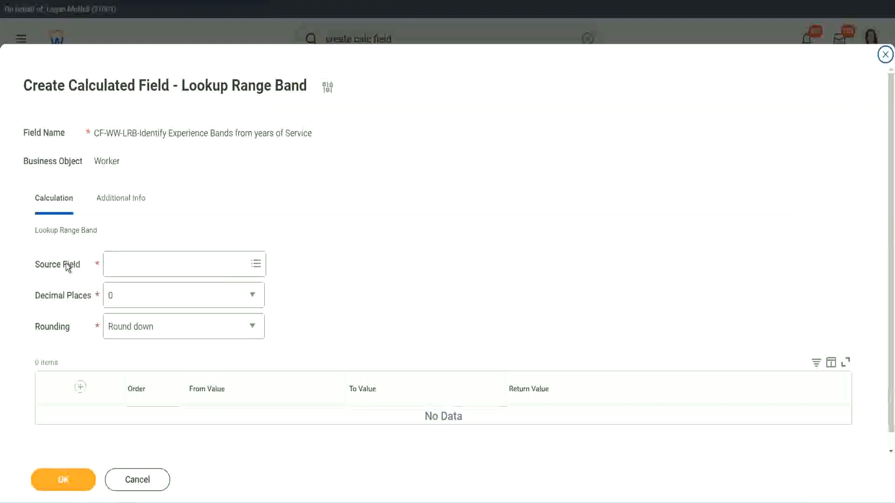
click(139, 266)
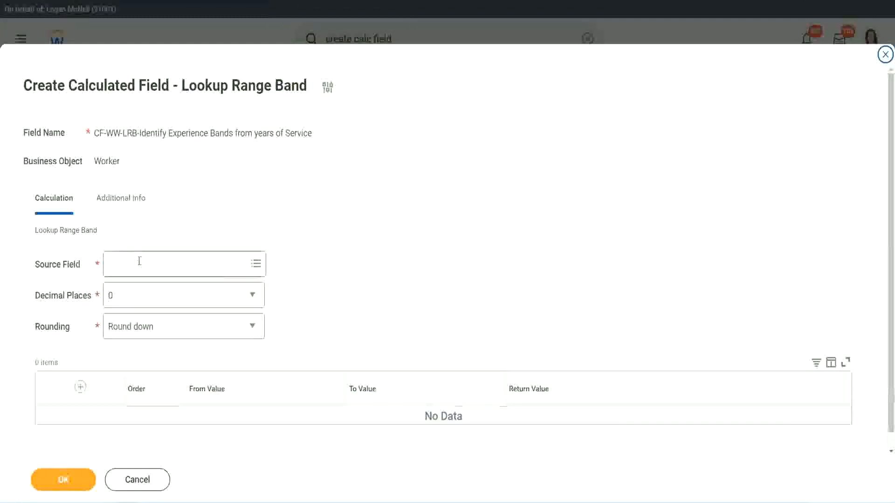
key(Return)
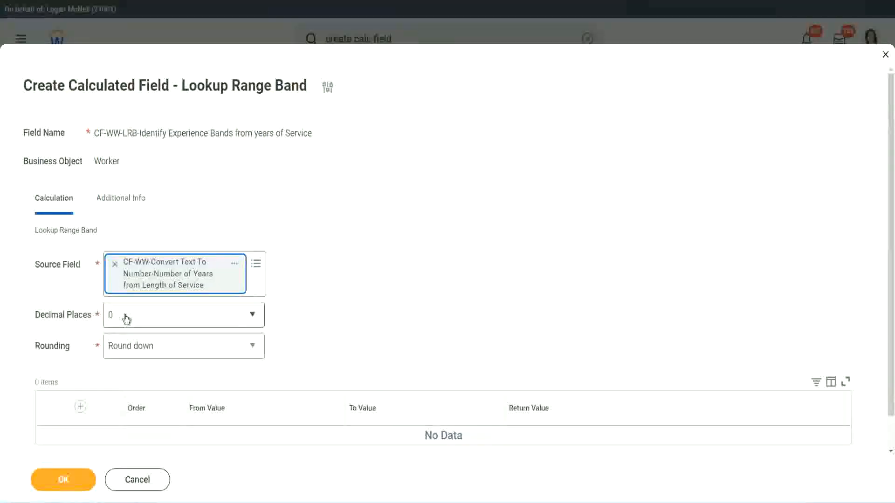
Review the Decimal Places options and set the lookup's rounding to Round.
click(174, 320)
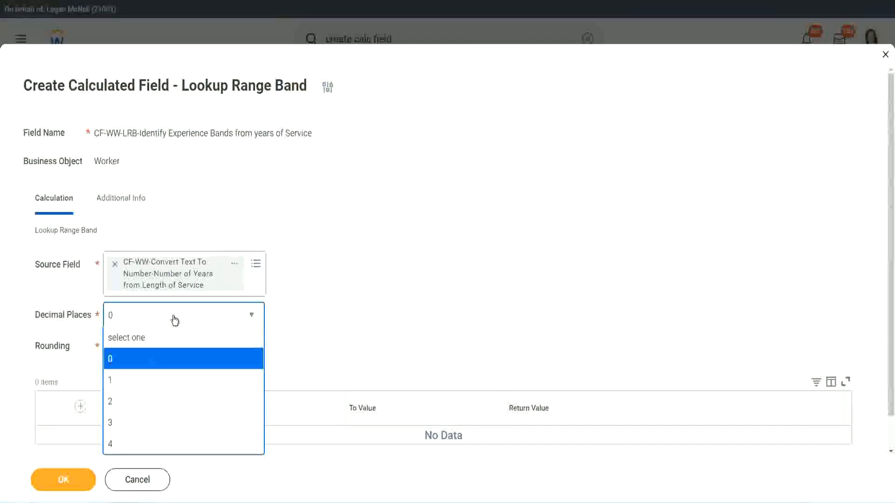
click(349, 307)
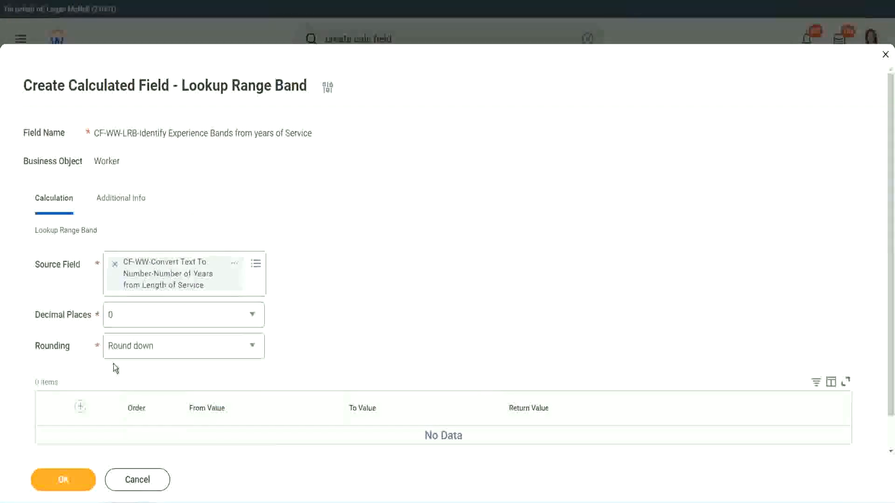
click(144, 350)
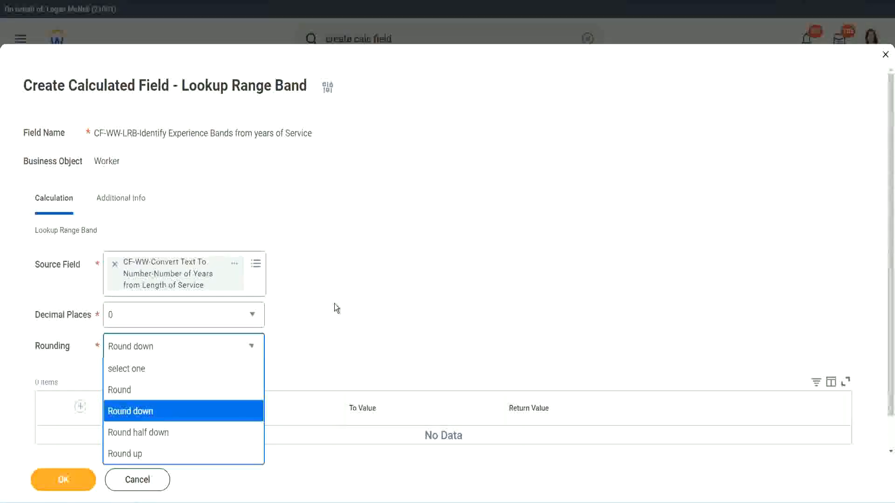
click(315, 343)
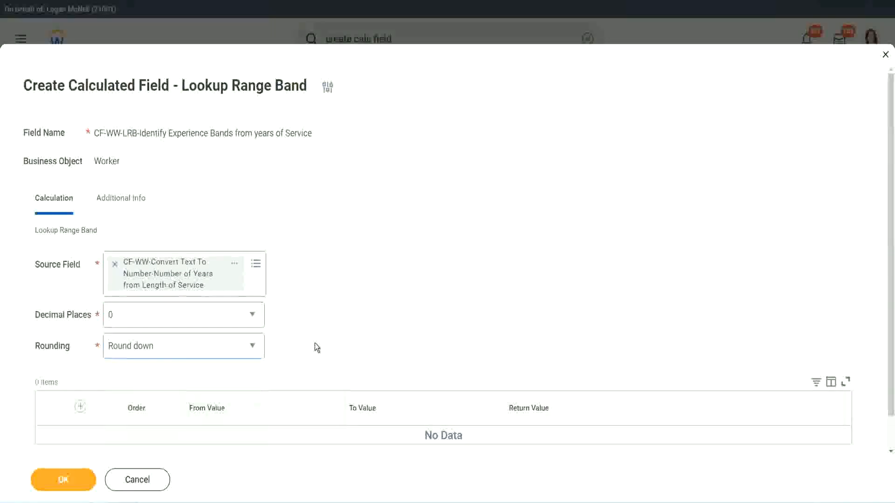
click(151, 344)
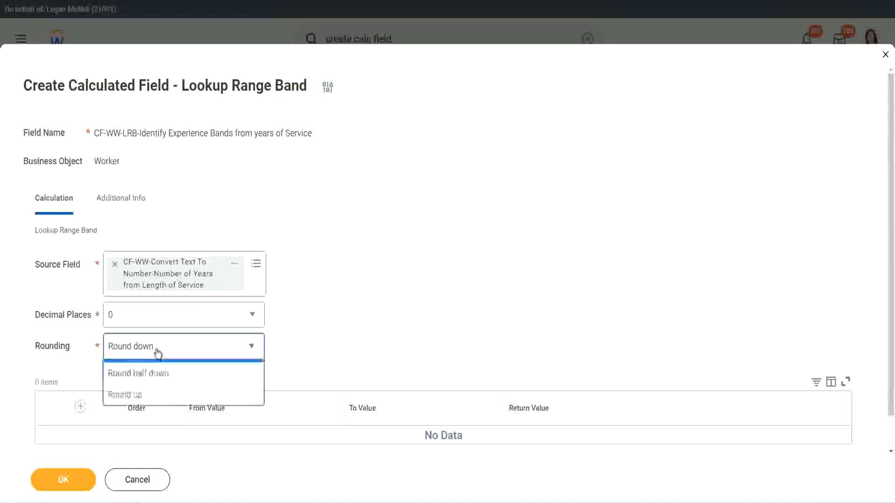
click(150, 391)
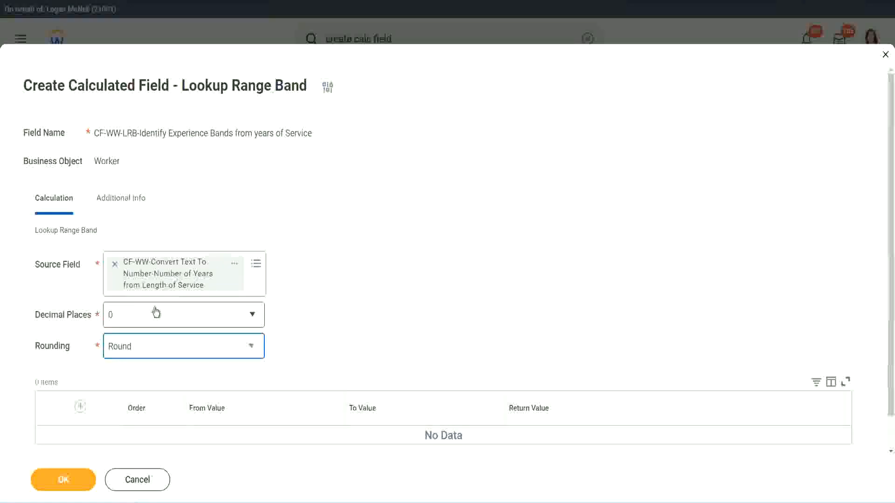
Add a range band from 0 to 7 with the return value "Amateur".
click(82, 408)
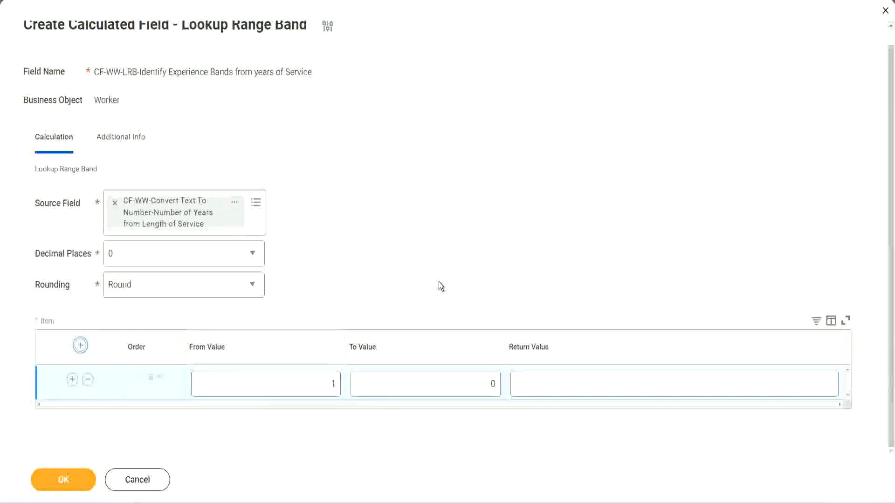
click(327, 387)
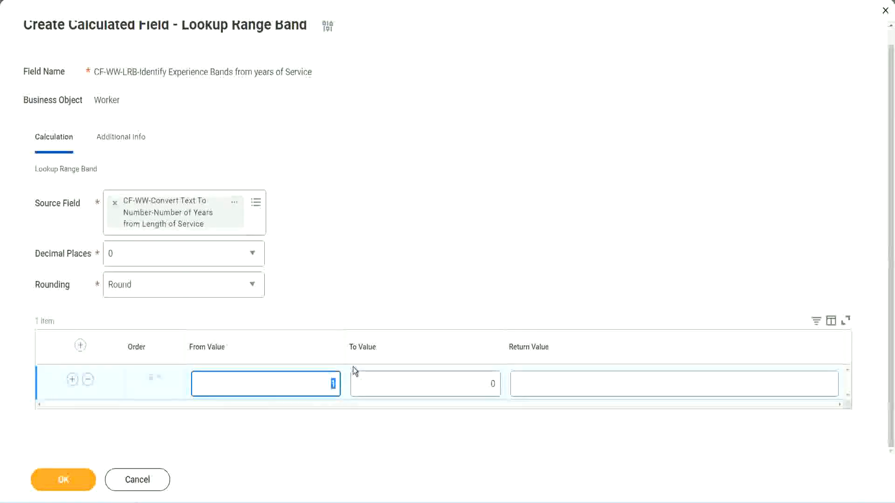
text(0)
key(Tab)
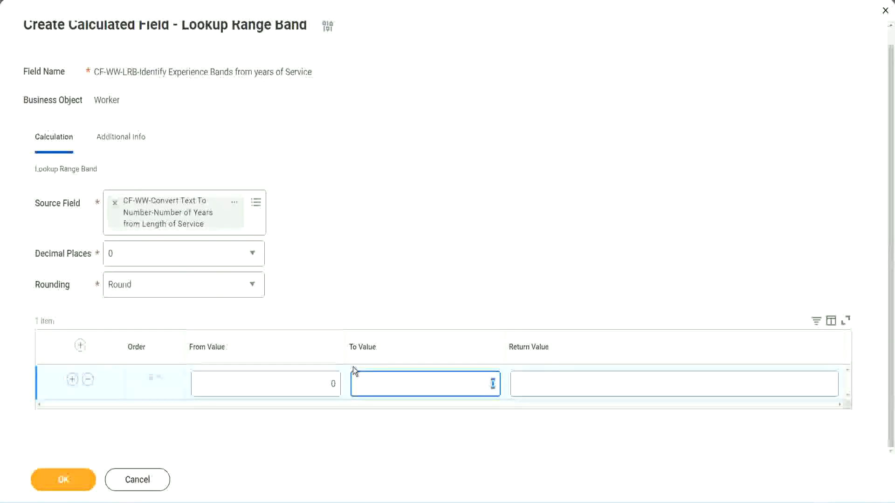
text(7)
key(Tab)
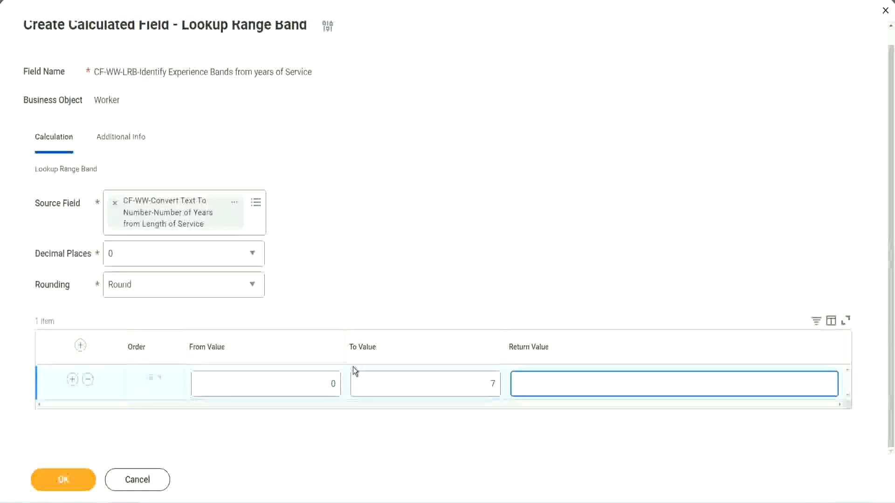
text(Amateur)
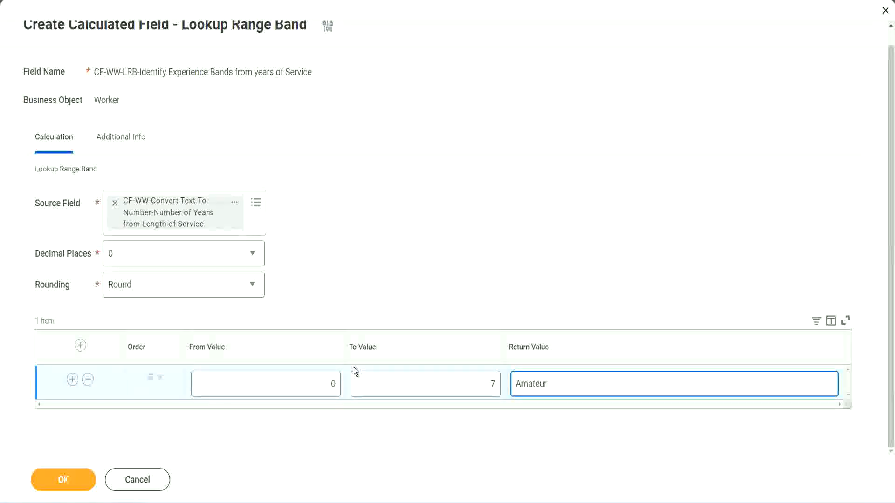
click(309, 392)
click(480, 376)
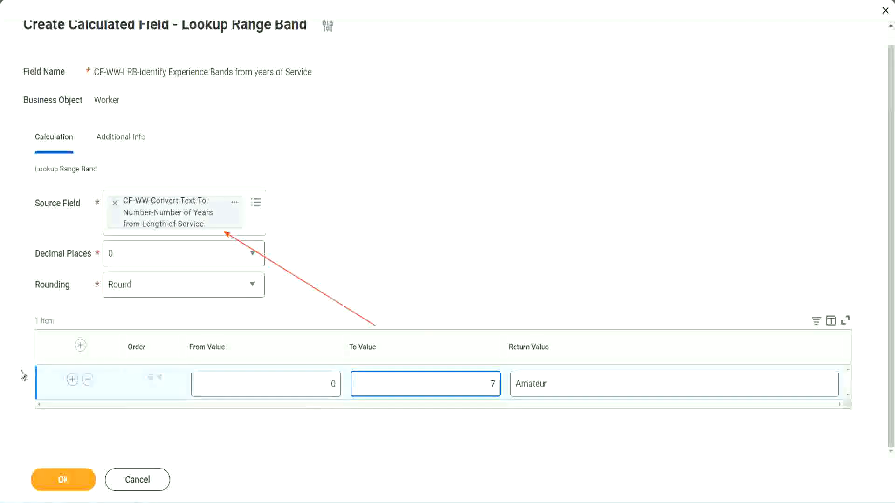
Add a second range band from 8 to 15 with the return value "Experienced".
click(71, 380)
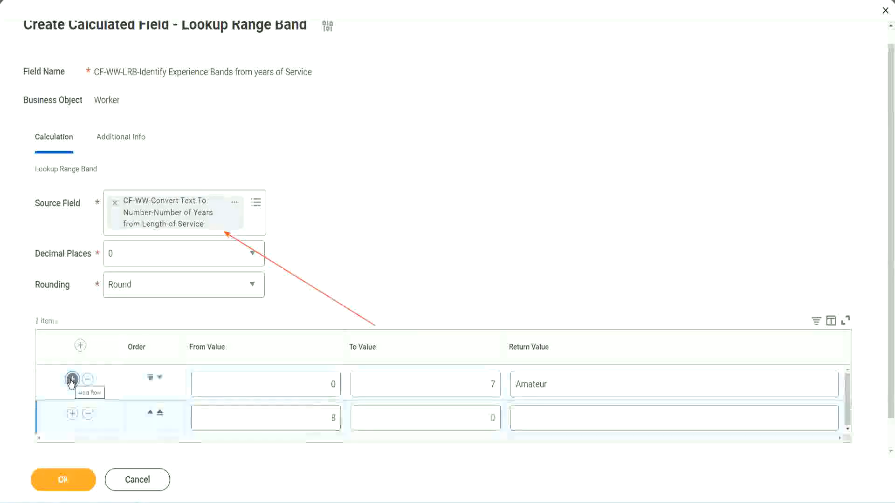
click(341, 421)
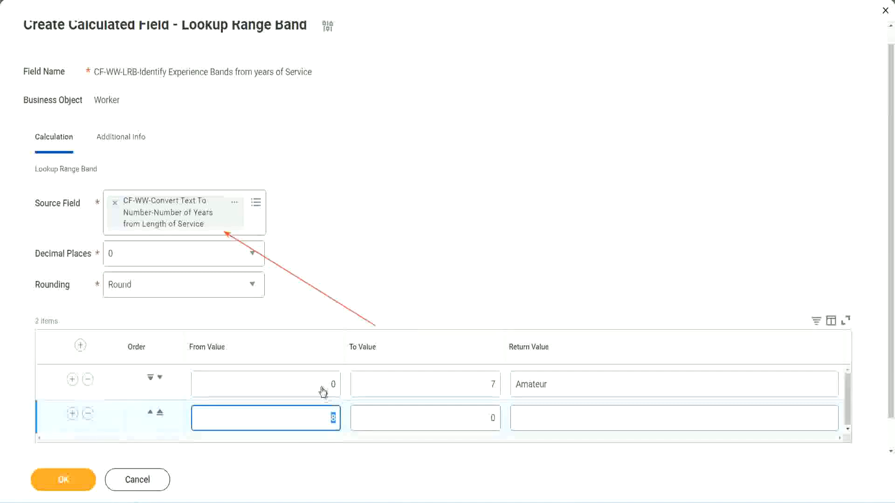
click(487, 384)
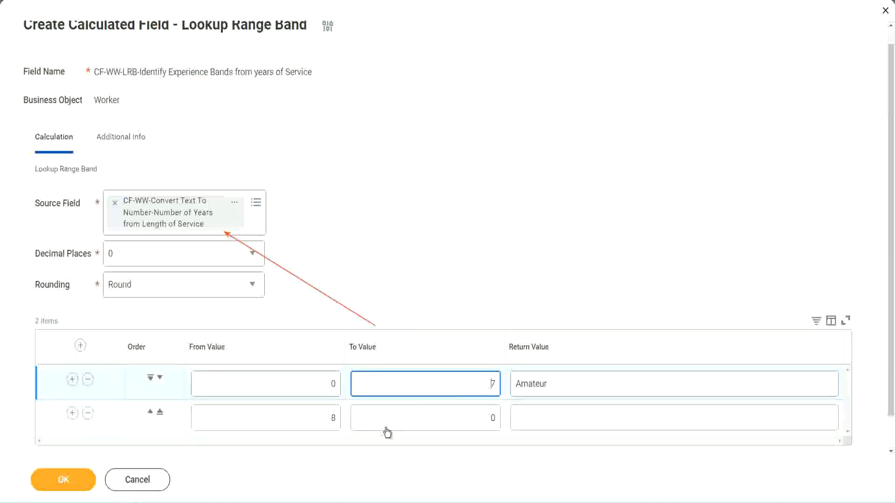
click(317, 419)
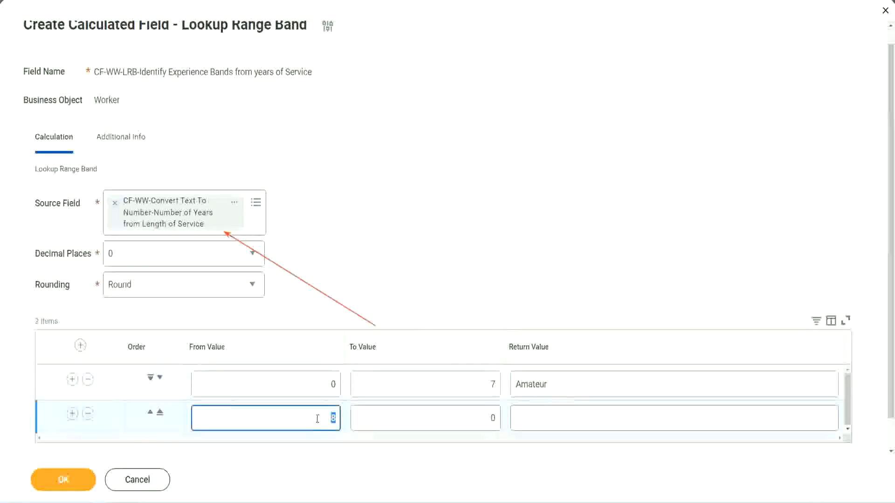
click(485, 418)
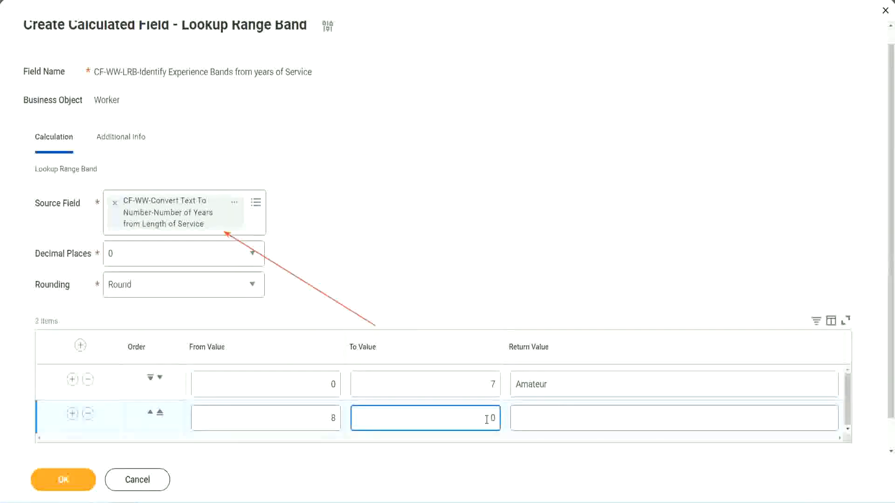
key(BackSpace)
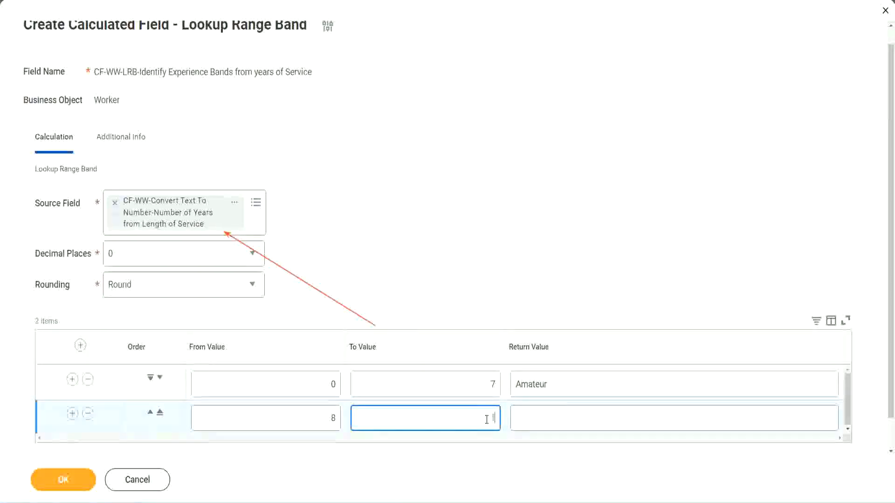
text(15)
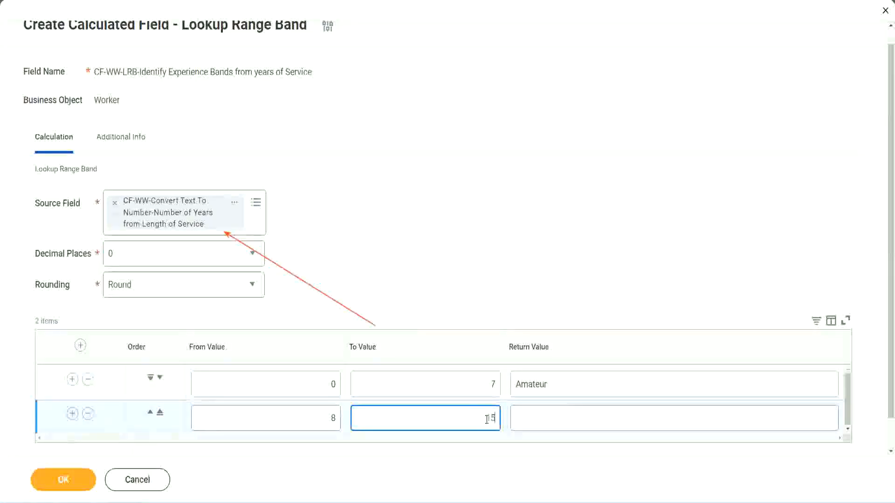
click(552, 416)
text(Ex)
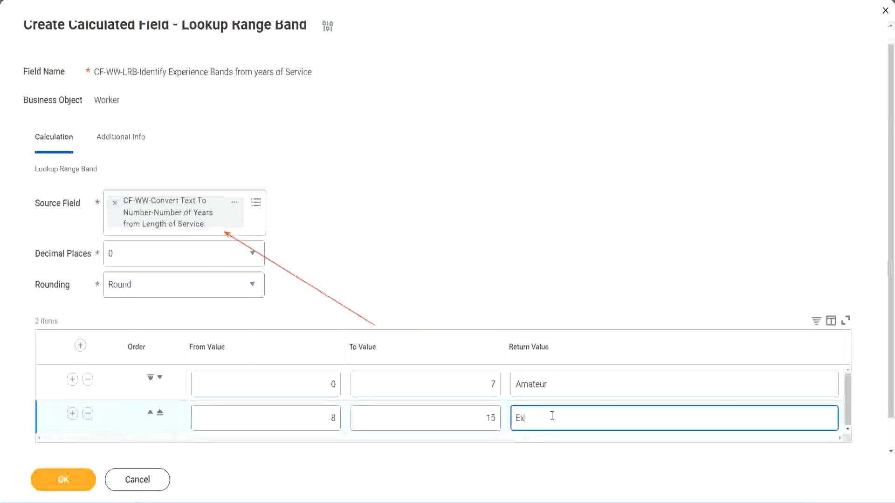
text(perienced)
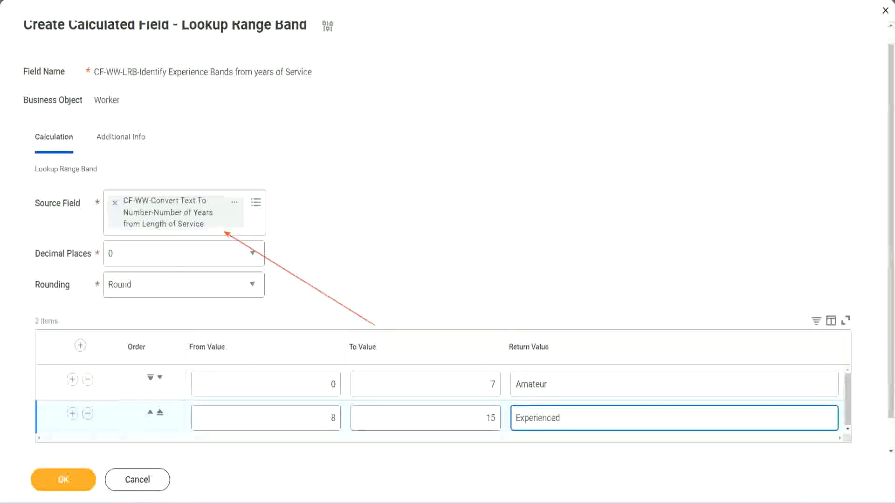
Add a third range band from 16 to 30 with the return value "Senior".
click(73, 413)
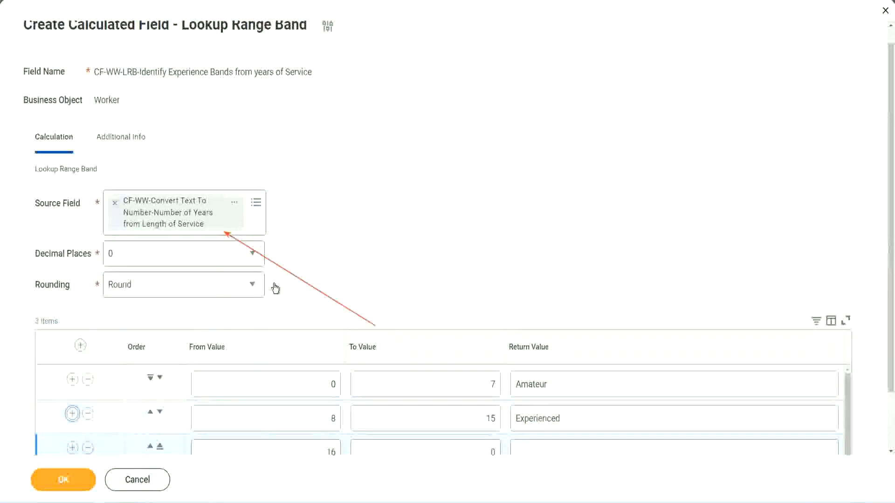
scroll(386, 280, down, 2)
click(316, 387)
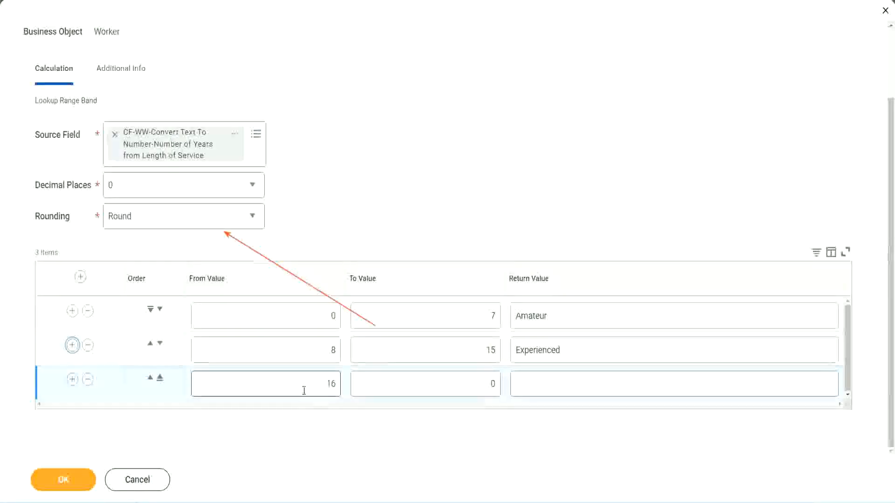
click(449, 384)
click(475, 383)
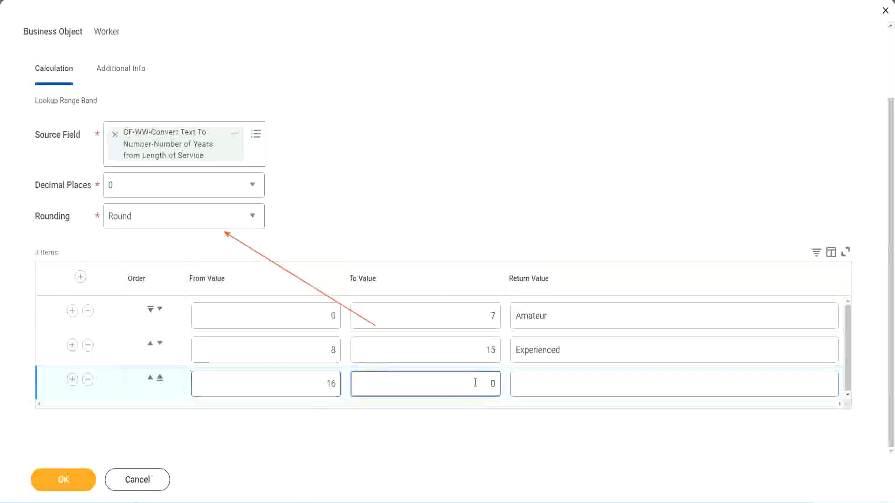
text(3)
key(Tab)
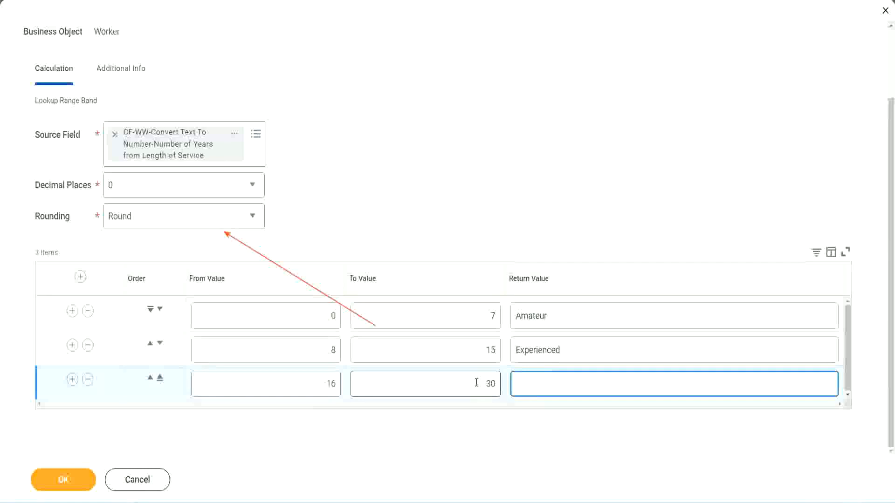
text(Senior)
Add a fourth range band from 31 to 1000 with the return value "Legend".
click(72, 381)
click(302, 377)
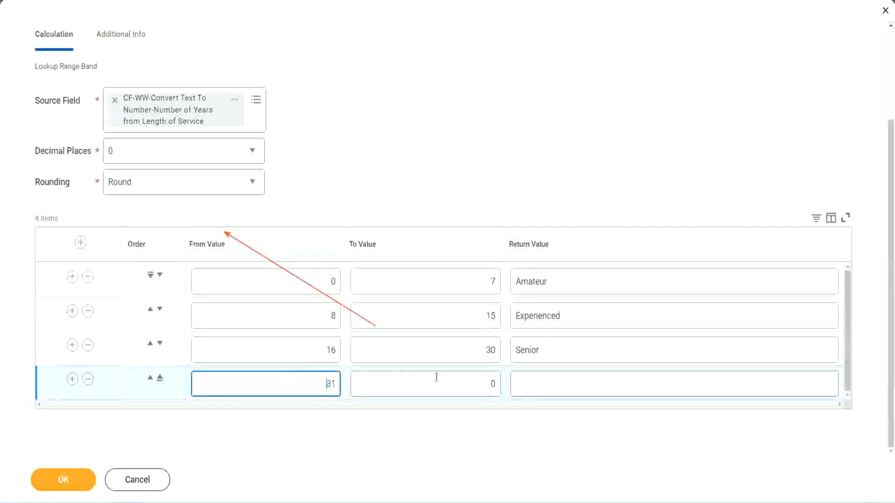
click(482, 384)
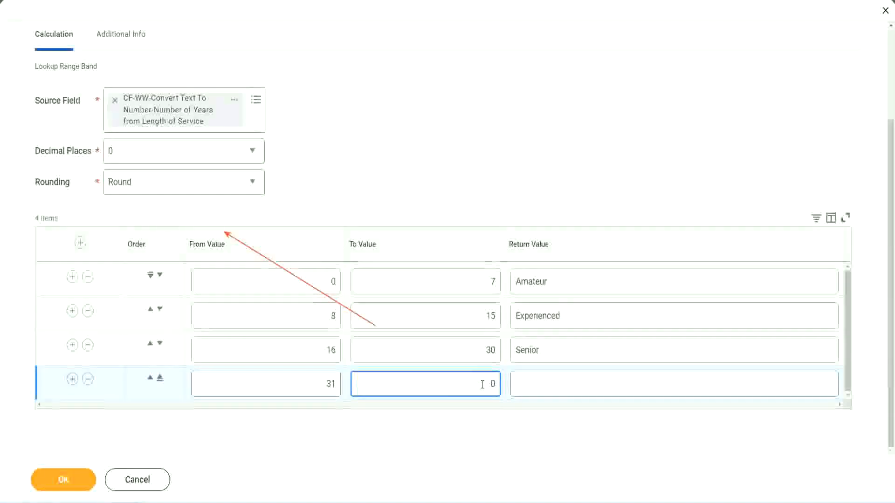
text(1000)
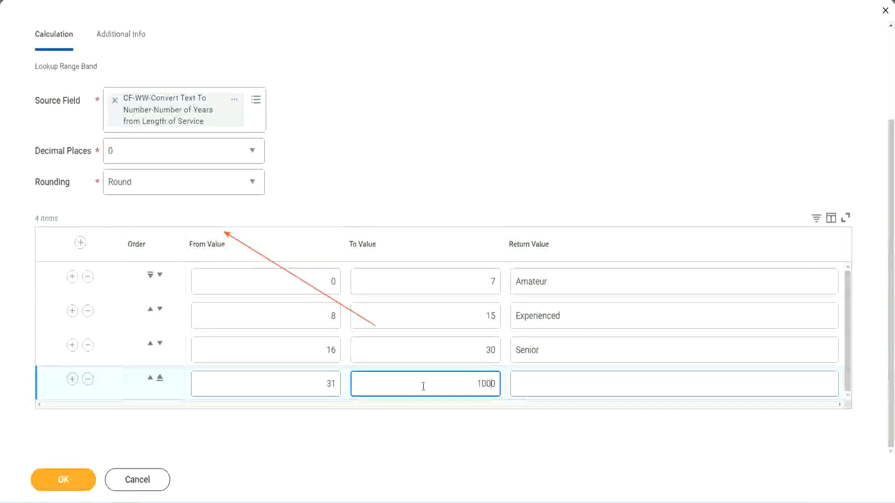
drag(468, 376, 524, 377)
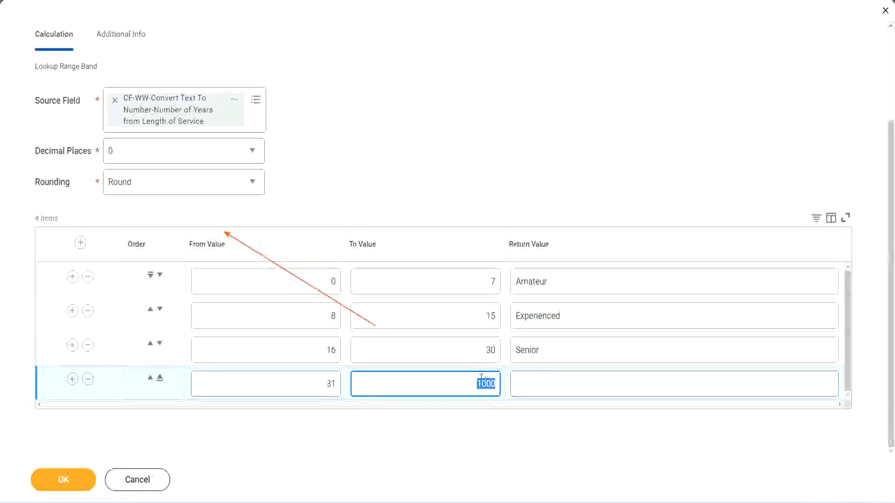
drag(475, 380, 503, 385)
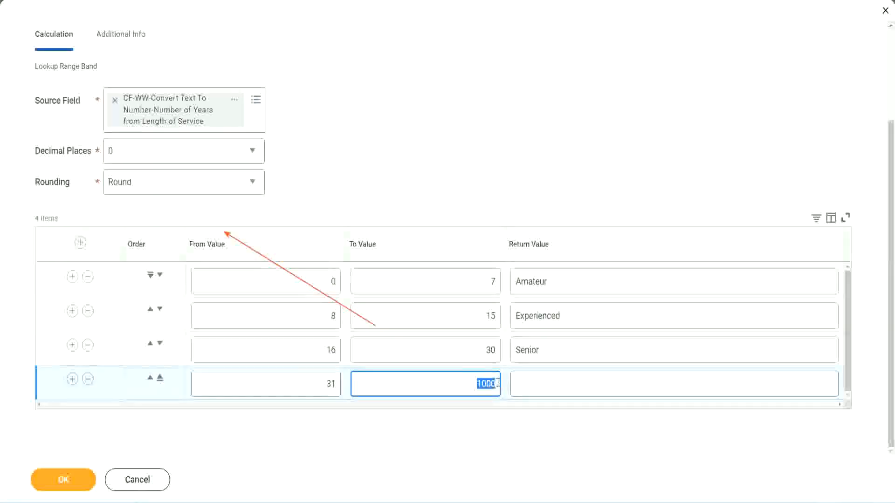
click(558, 385)
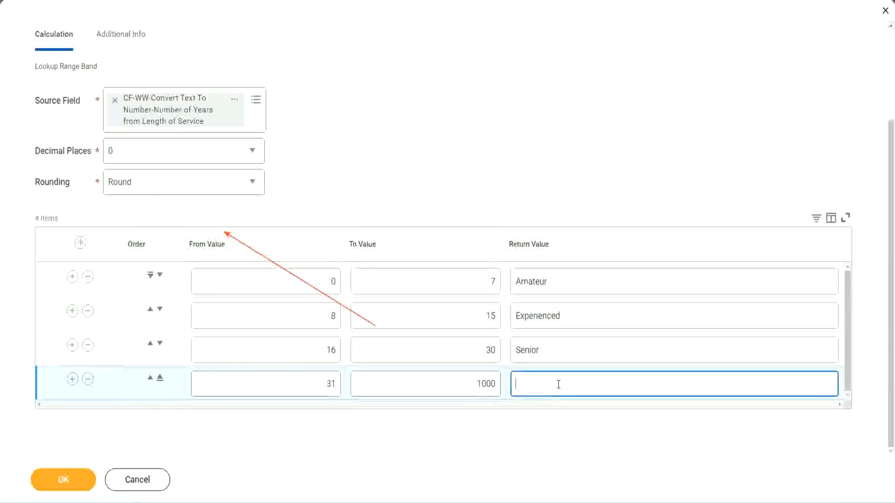
text(Legend)
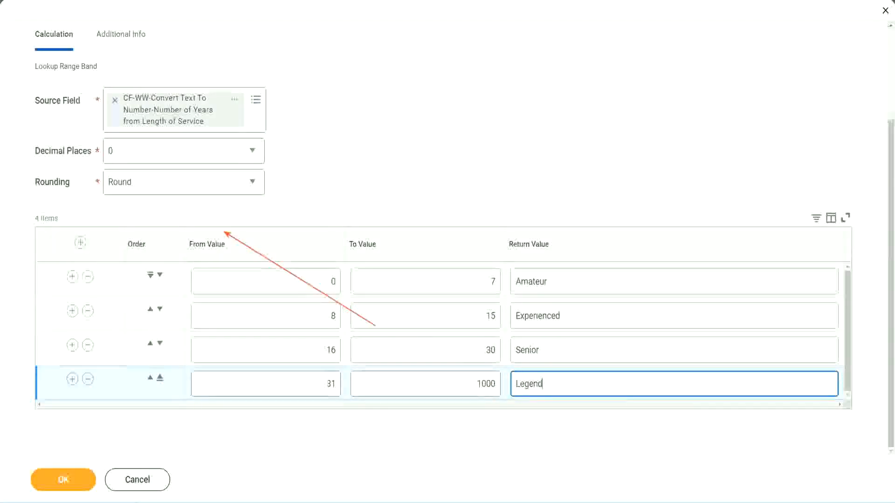
Review the from, to and return values of the range bands, from Amateur through Legend.
click(417, 154)
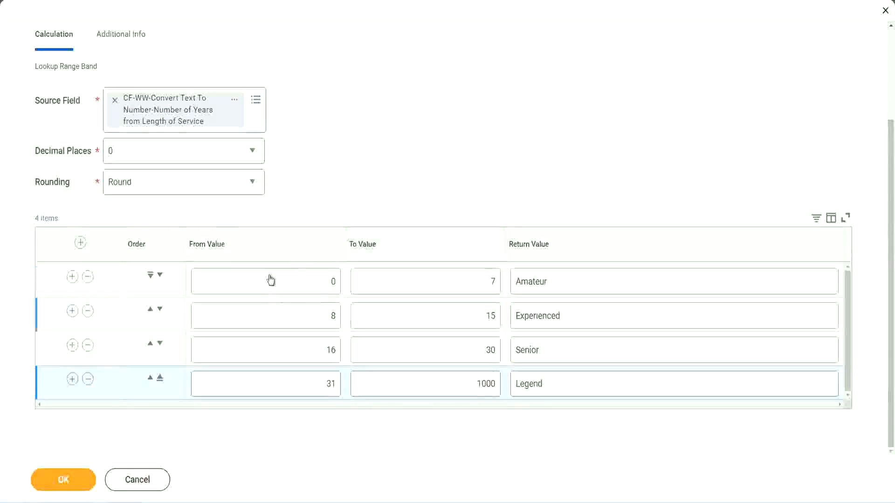
double_click(581, 279)
double_click(578, 316)
double_click(565, 358)
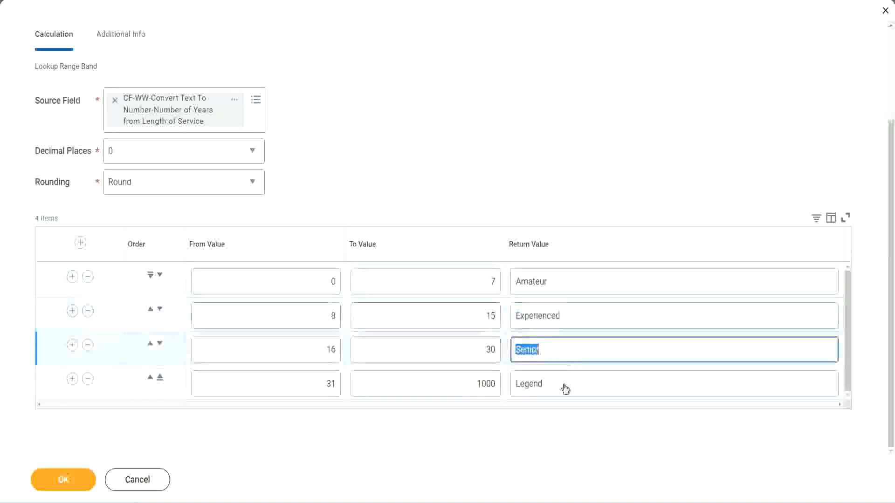
double_click(565, 384)
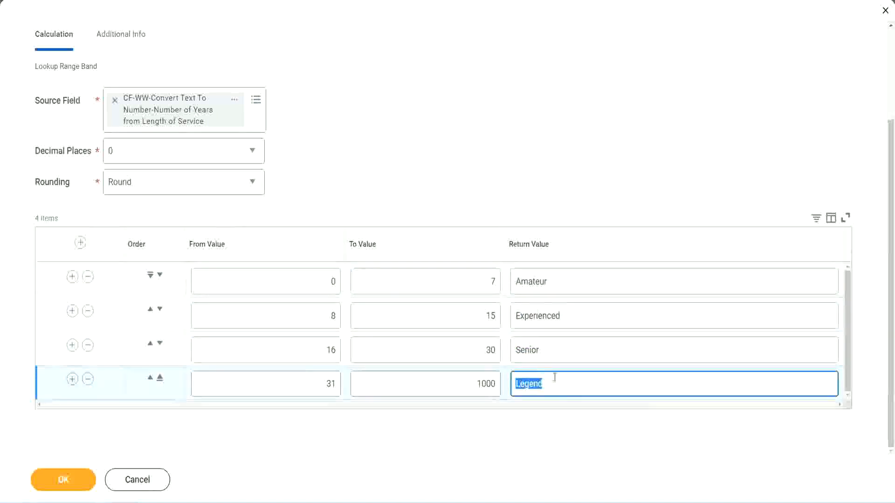
double_click(284, 285)
double_click(459, 276)
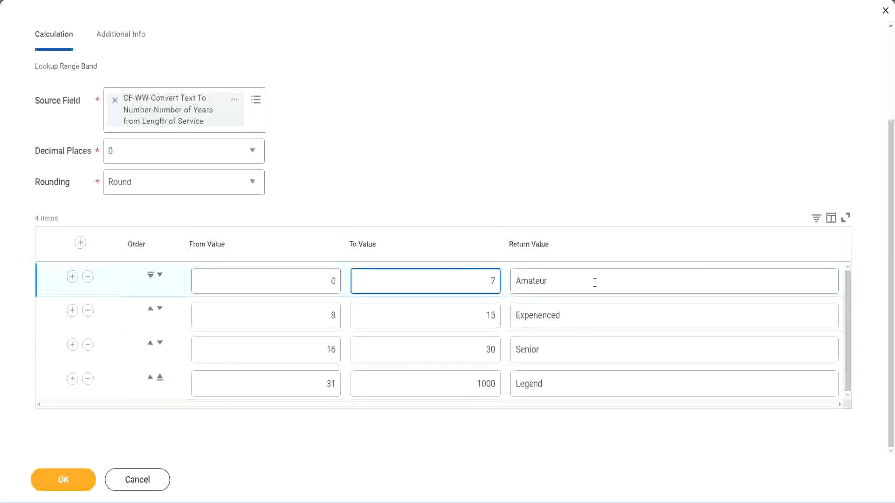
double_click(591, 282)
double_click(579, 316)
double_click(569, 352)
double_click(563, 384)
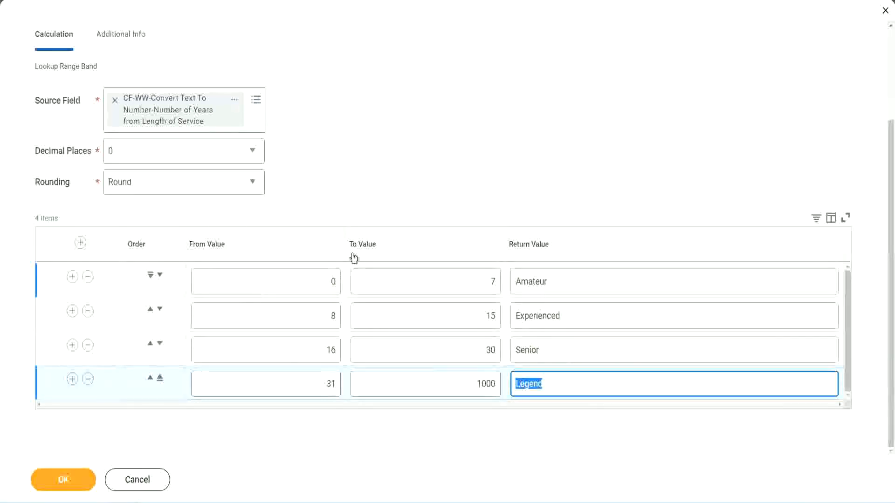
click(415, 196)
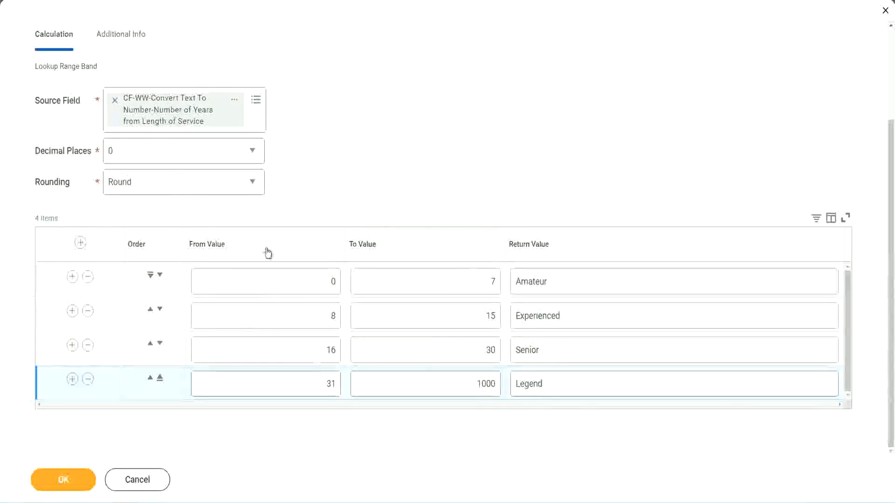
Save the Lookup Range Band calculated field and open the available actions for its name link.
click(62, 479)
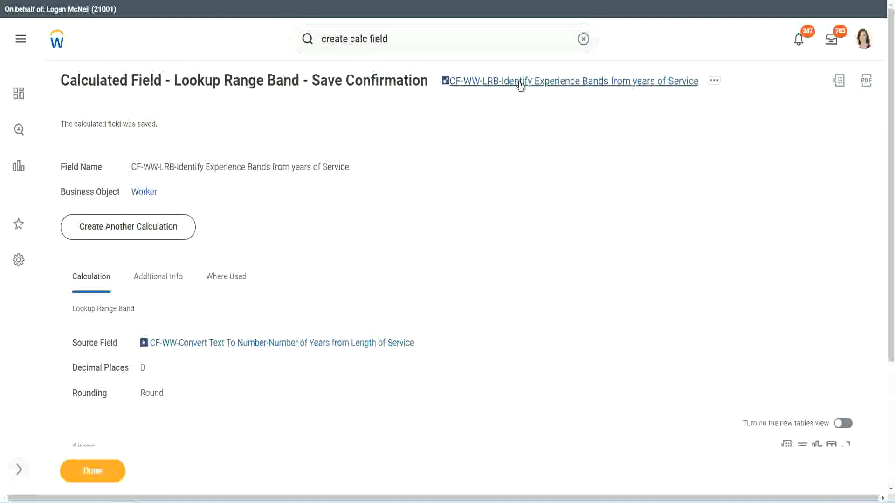
right_click(520, 86)
click(529, 132)
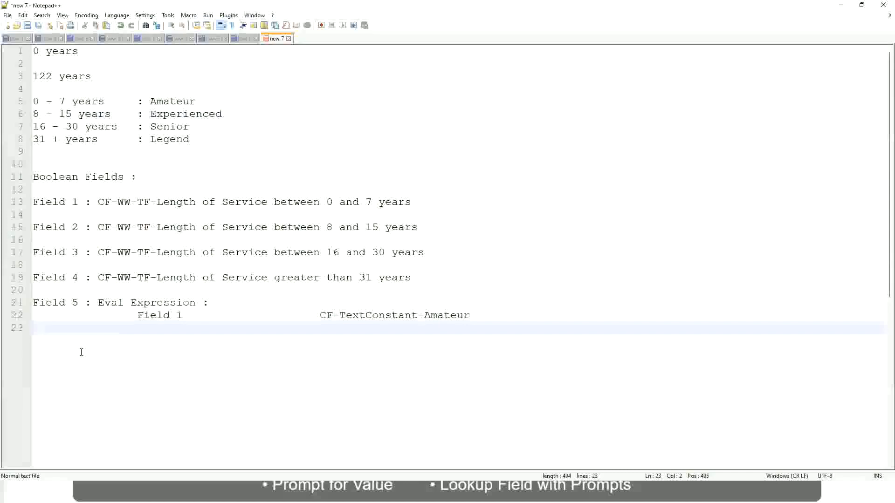
In the Notepad++ notes, add a line below the Eval Expression example with "10,000 USD" and, spaced apart, "1,000,000".
key(Return)
key(Return)
key(Return)
key(BackSpace)
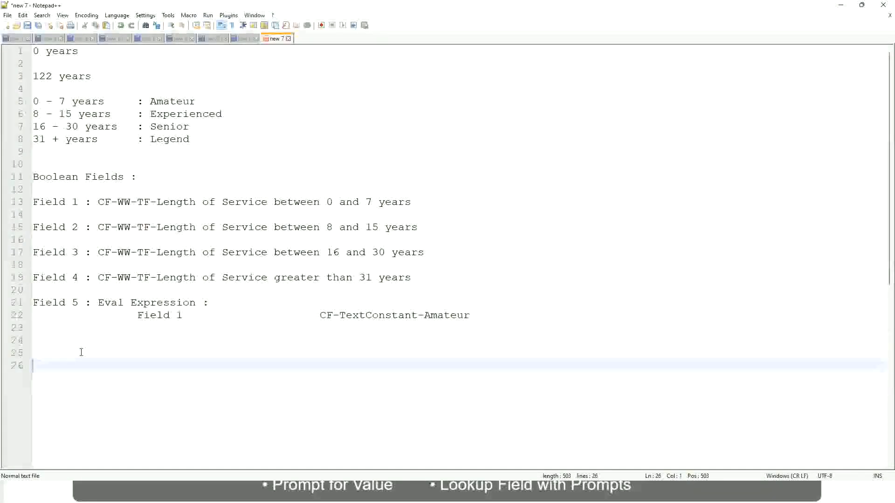
text(10,000 USD)
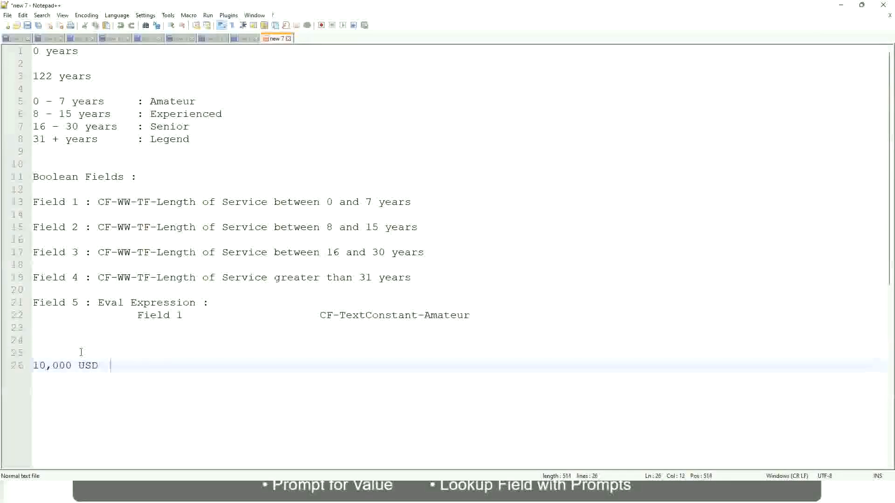
key(Tab)
key(Tab)
key(Tab)
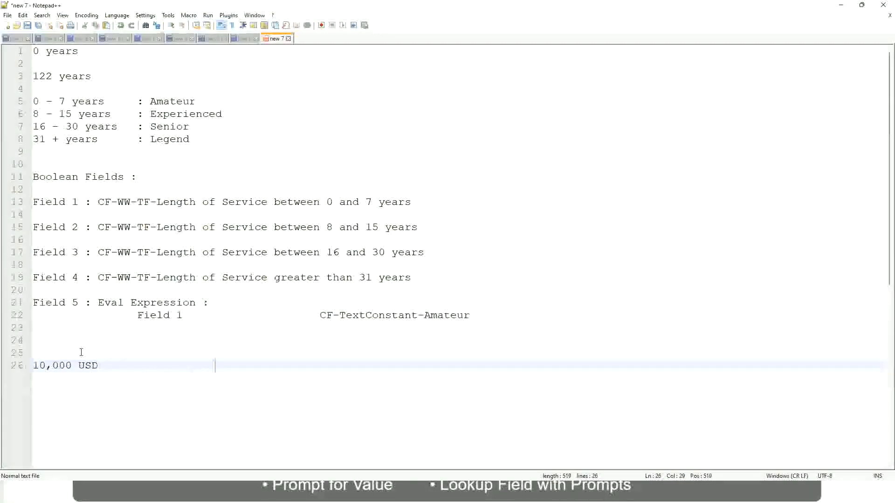
text(1,00)
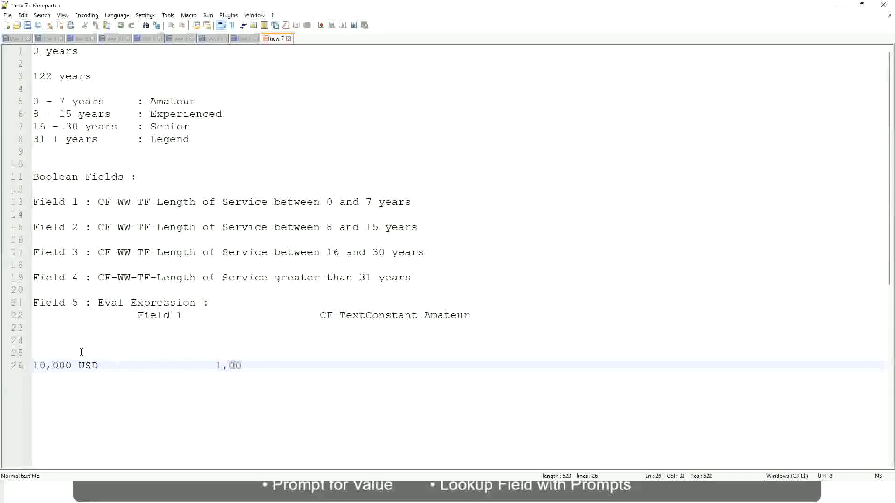
text(0,000)
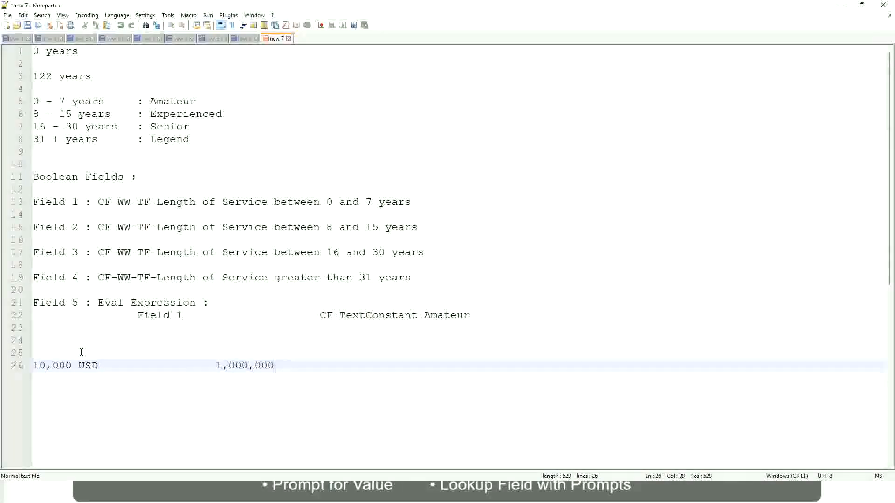
key(Left)
key(Left)
key(Left)
key(Left)
key(Left)
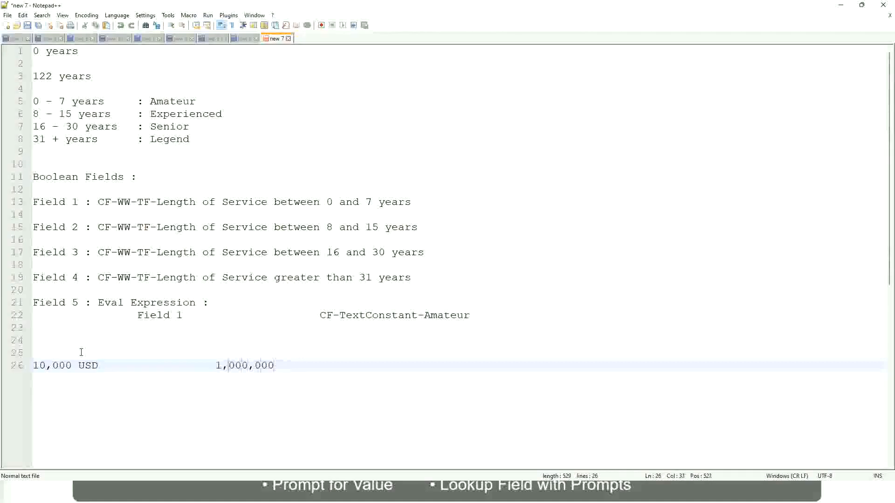
key(Right)
key(Right)
key(Right)
key(Right)
key(Right)
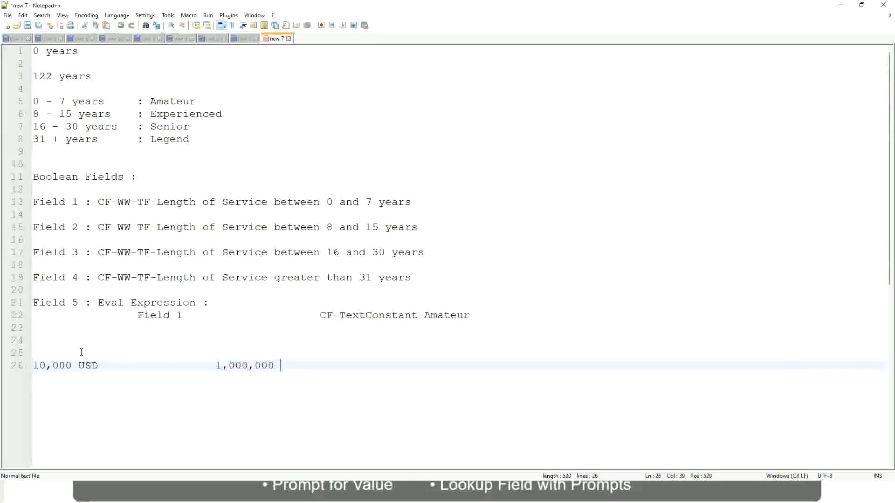
Complete the second amount in the notes as "1,000,000 USD" and leave a blank line beneath it.
text(USD)
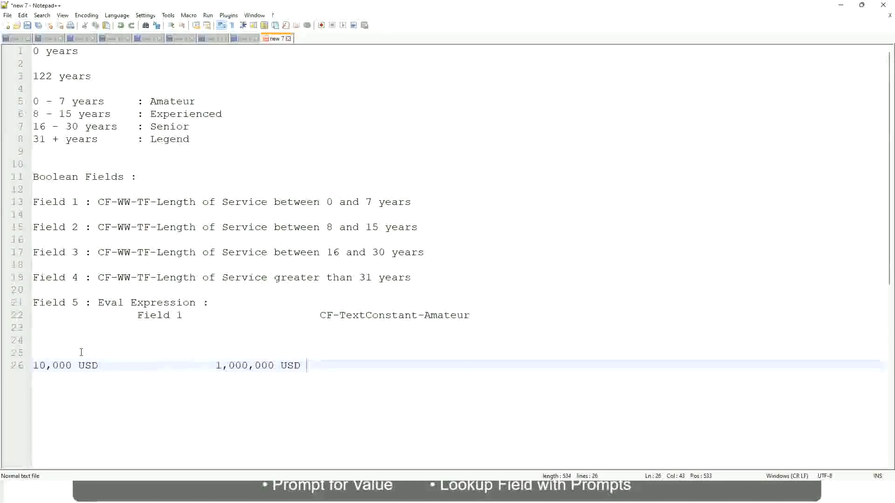
key(Return)
key(Return)
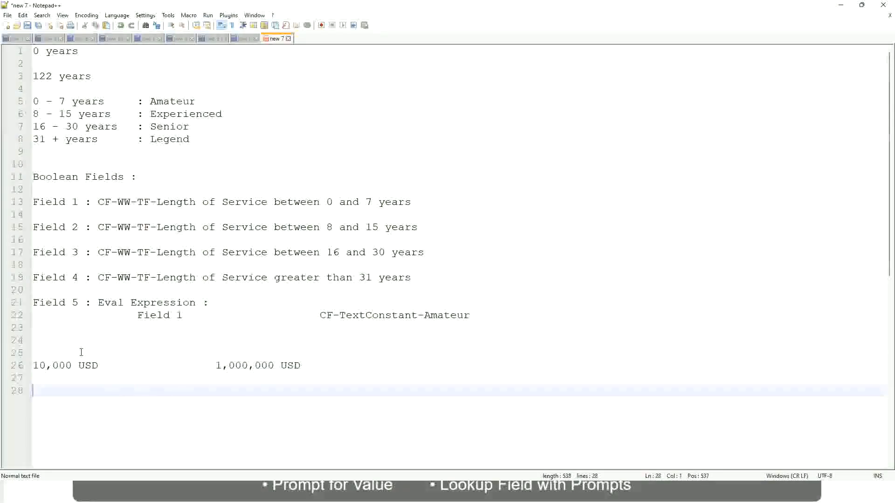
Add the first amount band line to the notes as "10 - 50,000" with the spaced-apart label ": Low".
text(10 - 50,000)
key(Tab)
key(Tab)
key(Tab)
key(Tab)
text(: Low)
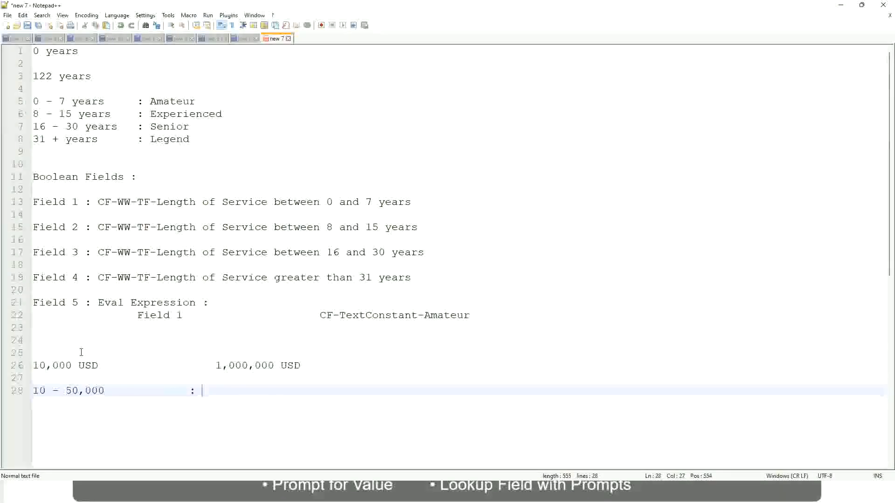
Add a line directly below the Low band reading "50,001 - 150,000" with the aligned label ": Medium".
key(Return)
key(Return)
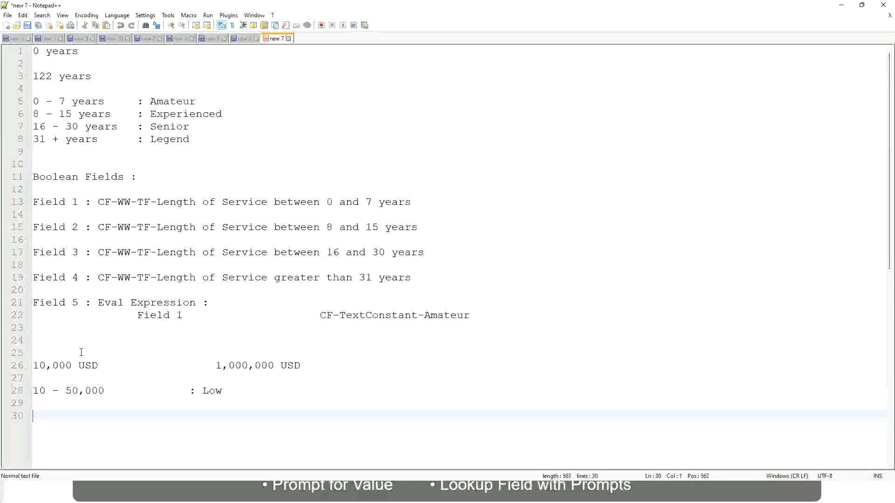
key(Up)
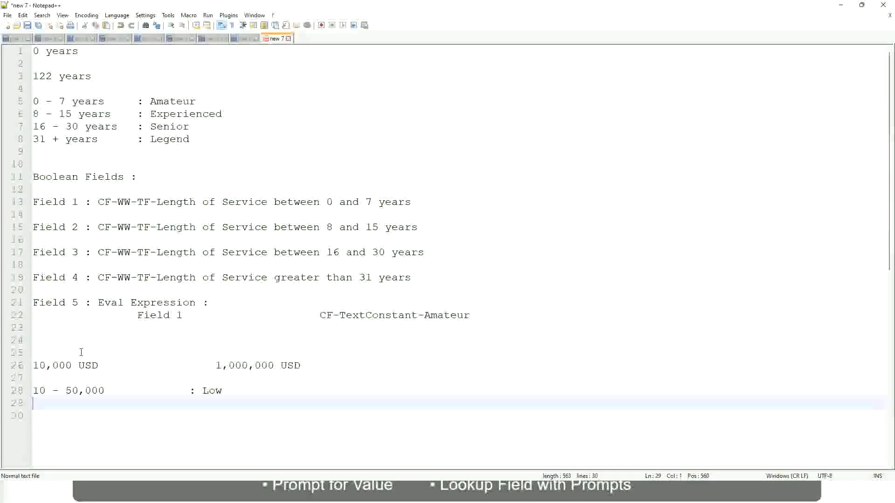
text(50,001 )
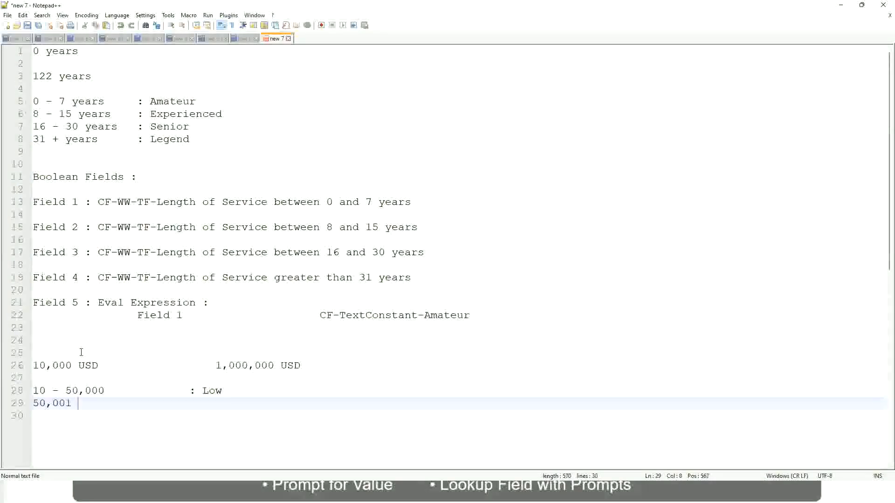
text(- 150,000)
key(Tab)
key(Tab)
text(: Med)
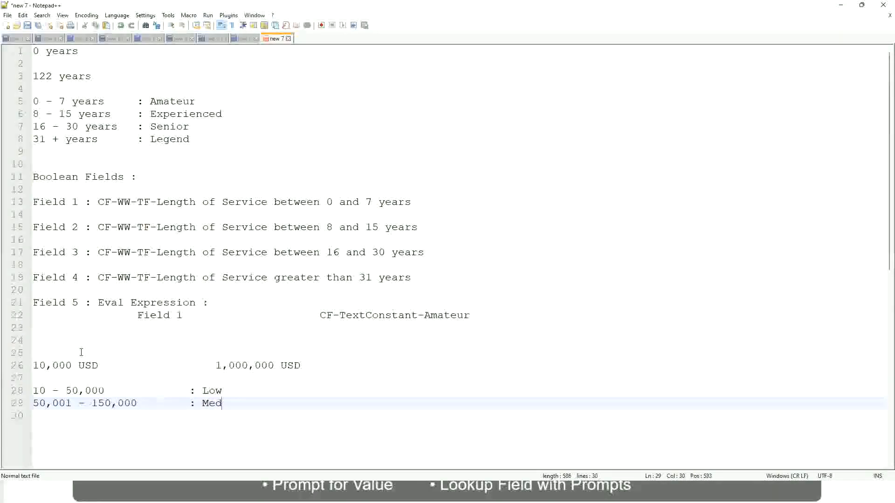
text(ium)
Add a third band line below Medium reading "> 150,000" with the aligned label ": High".
key(Return)
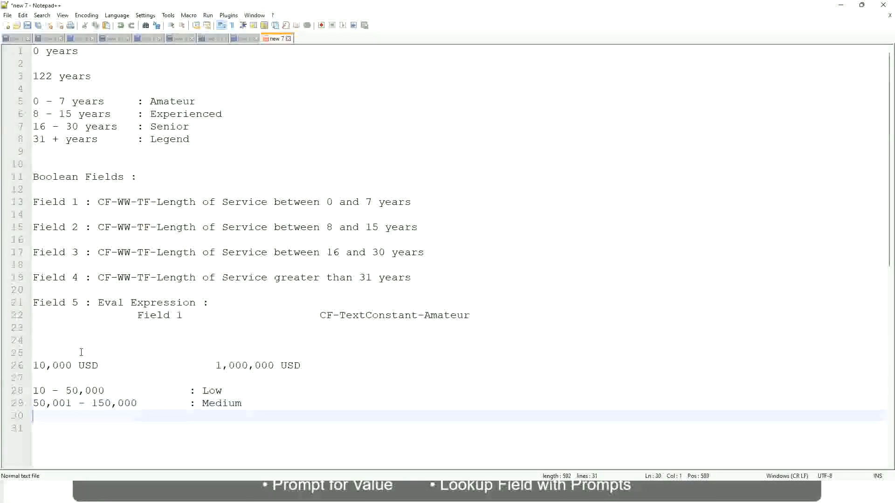
text(> 150,000)
key(Tab)
key(Tab)
key(Tab)
key(Tab)
text(: High)
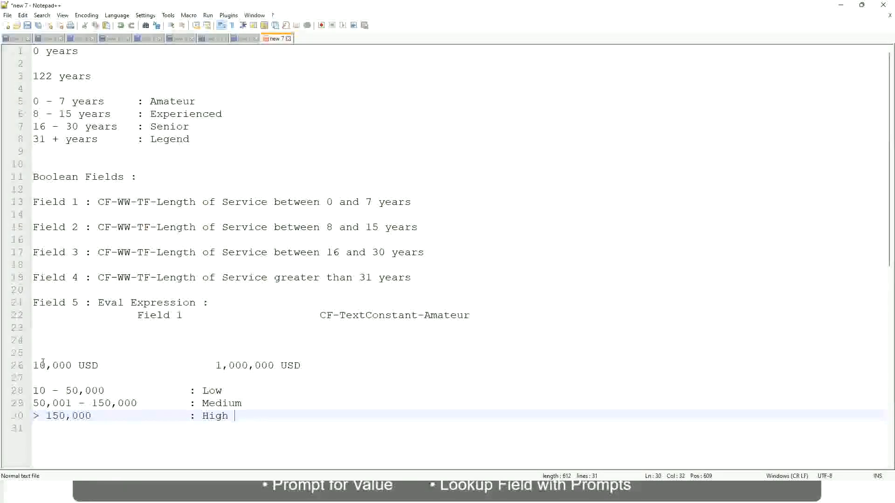
Review the 10,000 USD and 1,000,000 USD limits against the Low, Medium and High bands in the notes.
click(28, 366)
click(29, 365)
click(39, 366)
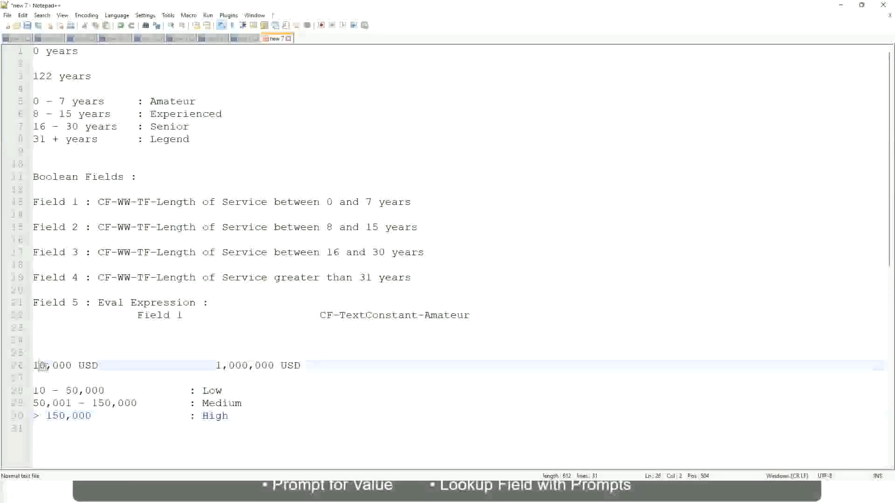
double_click(267, 365)
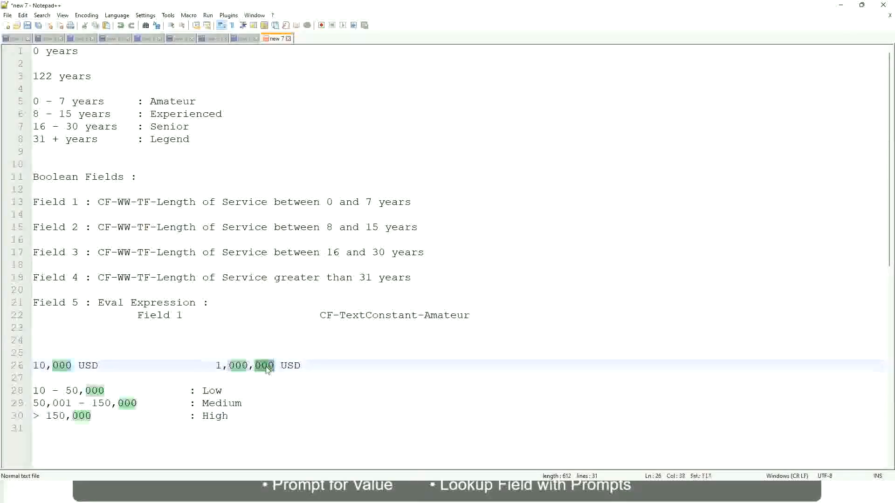
click(163, 403)
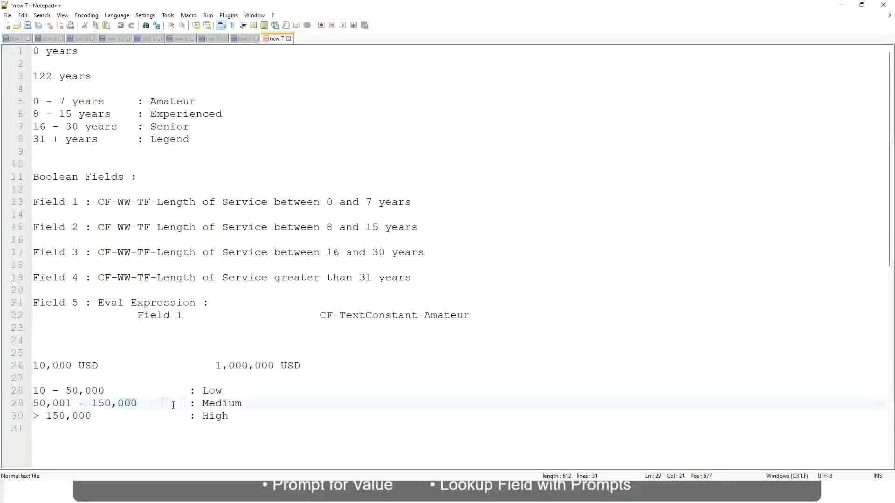
click(29, 366)
click(276, 367)
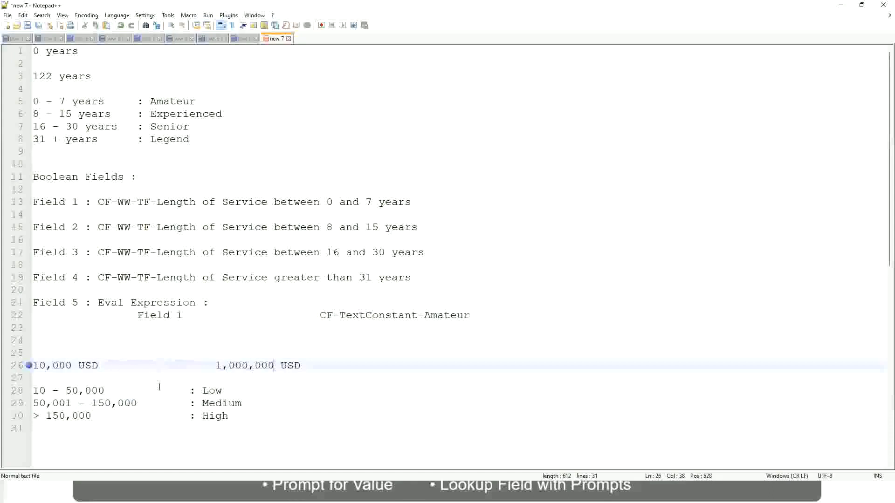
click(215, 392)
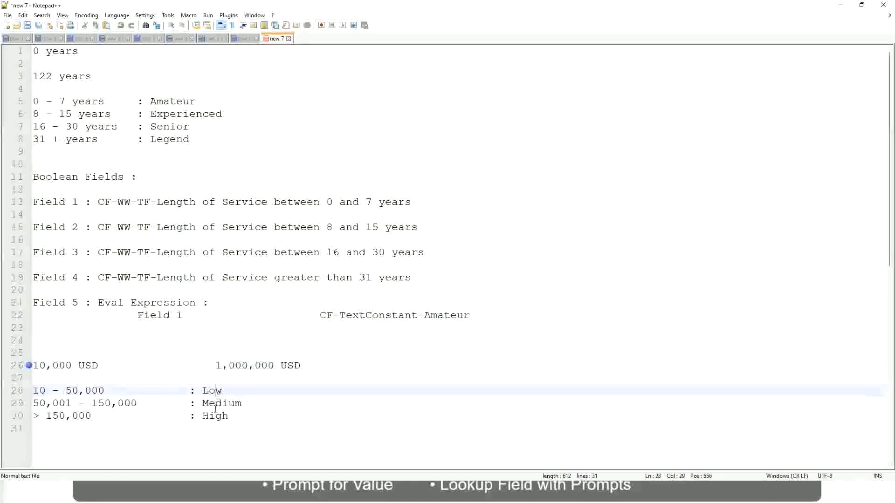
click(215, 408)
click(216, 421)
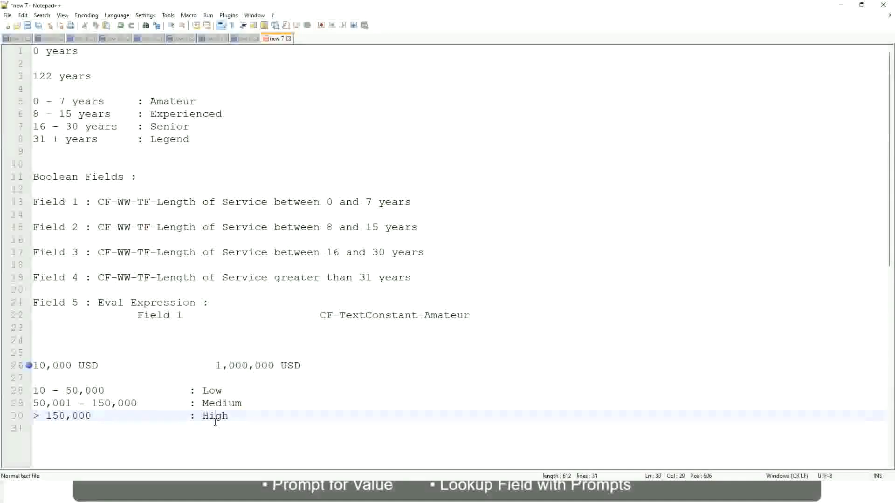
click(109, 379)
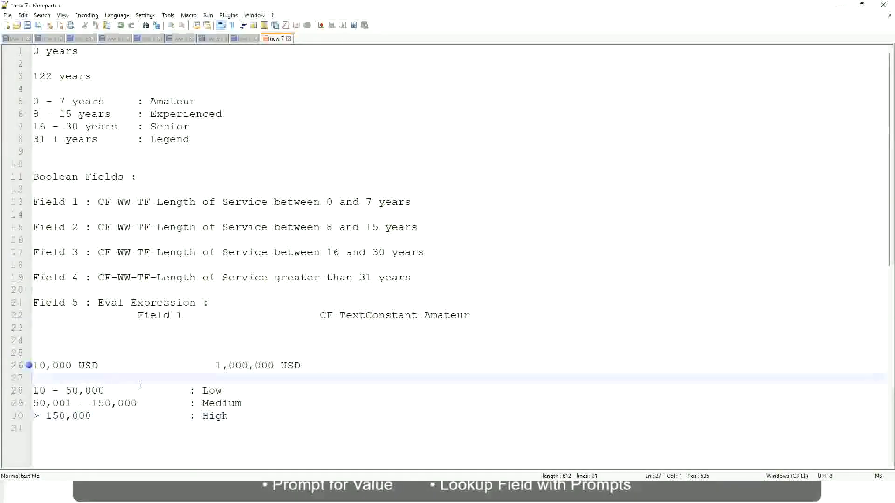
click(221, 426)
click(229, 415)
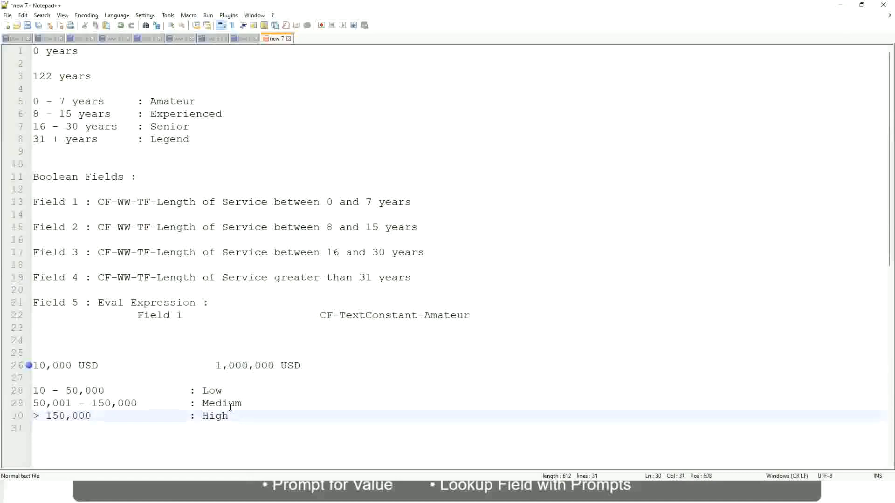